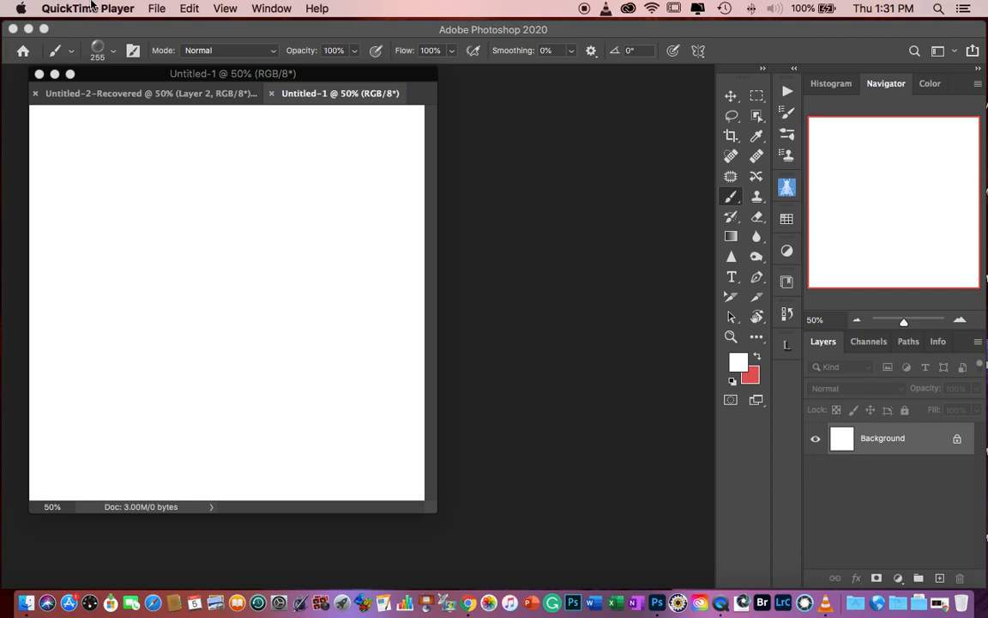
- Create a new 1024 x 1024 pixel RGB document at 200 pixels/inch with a white background, and activate the Move tool
{"action": "left_click", "coordinate": [158, 9]}
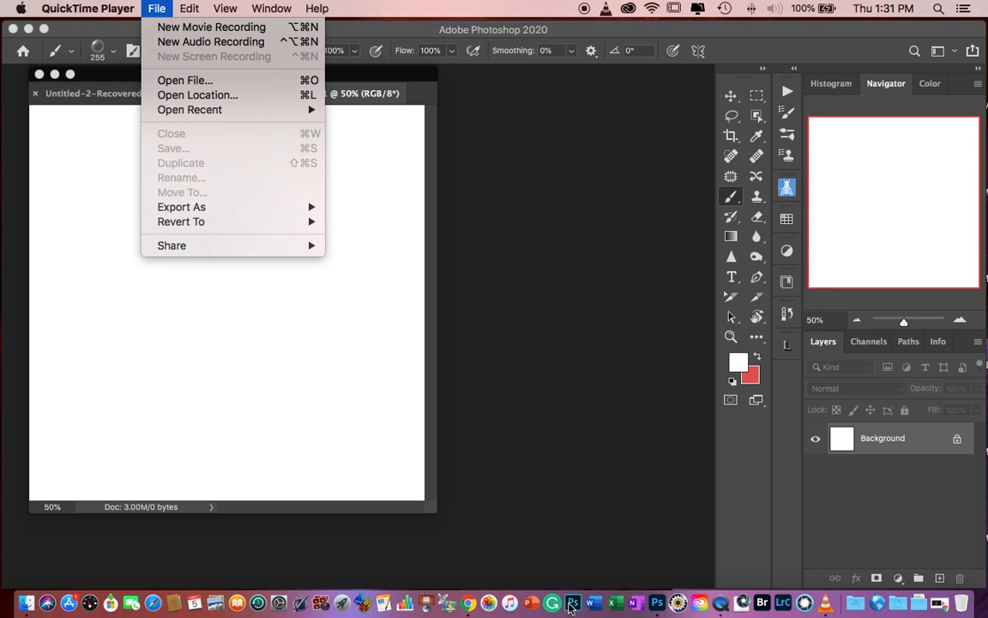
{"action": "left_click", "coordinate": [657, 605]}
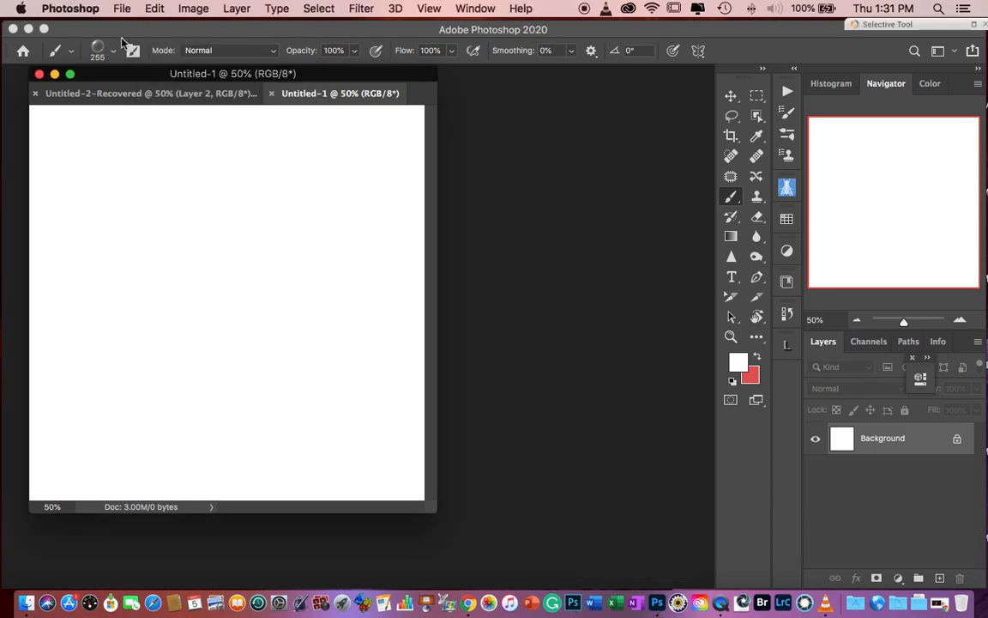
{"action": "left_click", "coordinate": [121, 9]}
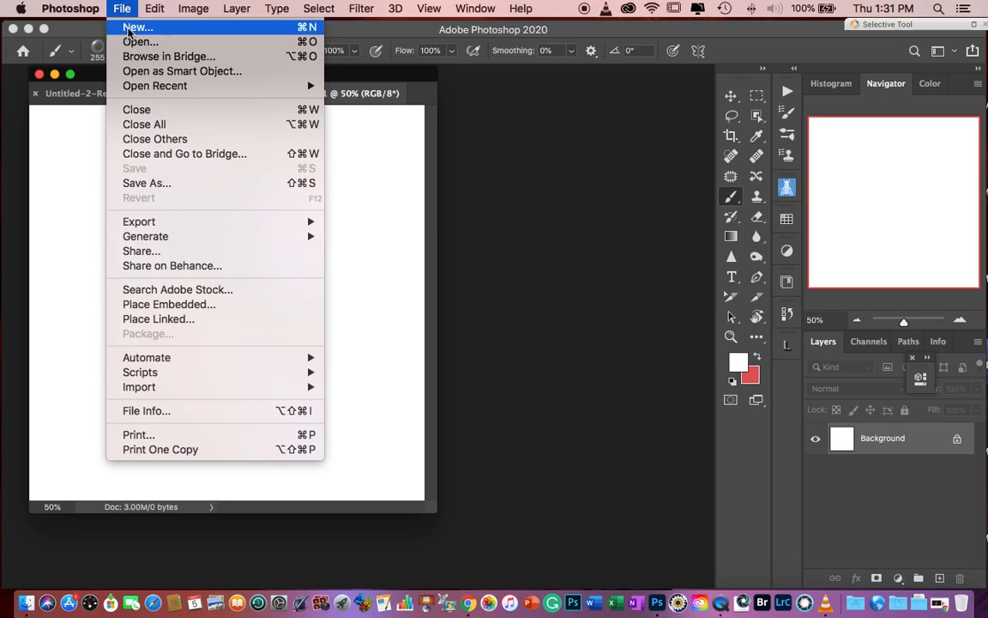
{"action": "left_click", "coordinate": [124, 28]}
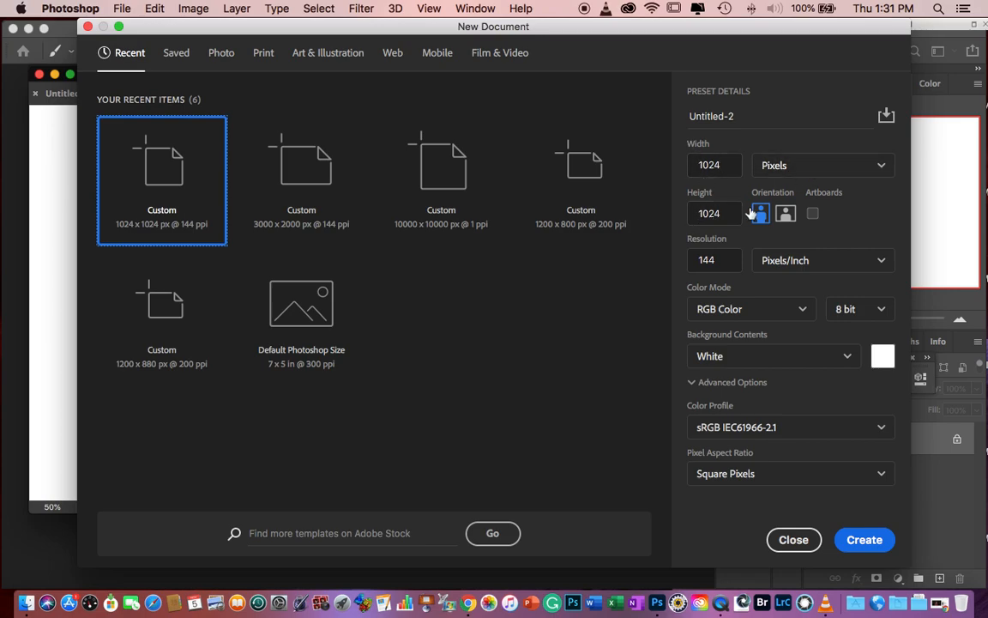
{"action": "left_click", "coordinate": [712, 260]}
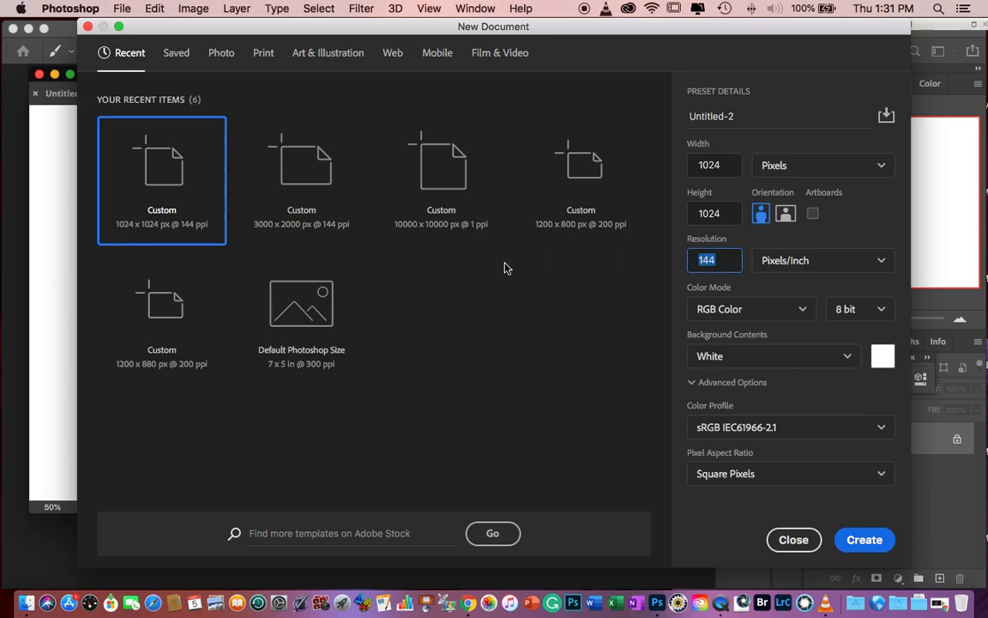
{"action": "type", "text": "200"}
{"action": "left_click", "coordinate": [867, 546]}
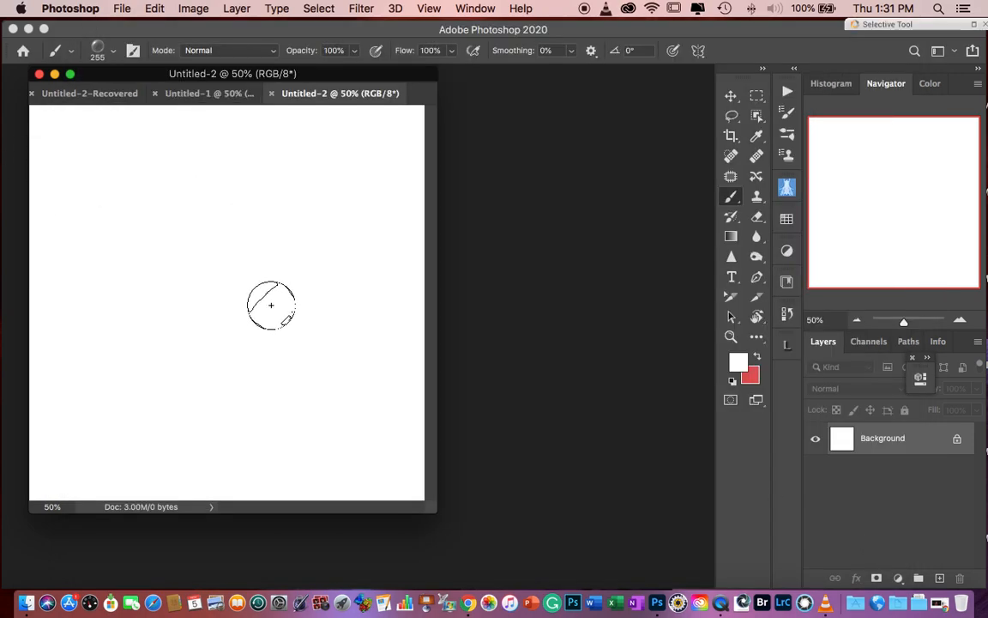
{"action": "left_click", "coordinate": [733, 97]}
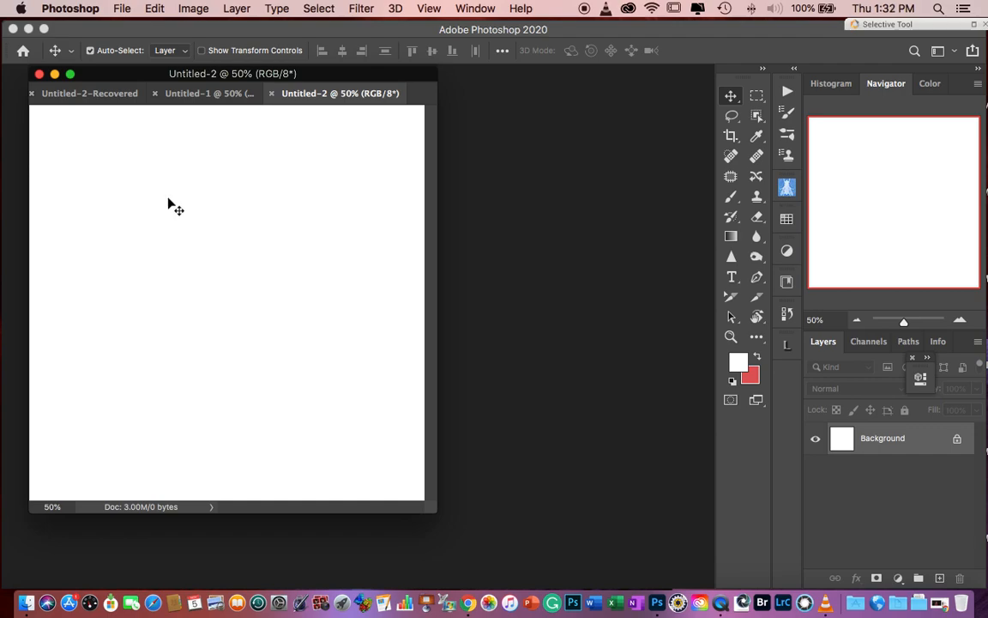
{"action": "left_click", "coordinate": [352, 10]}
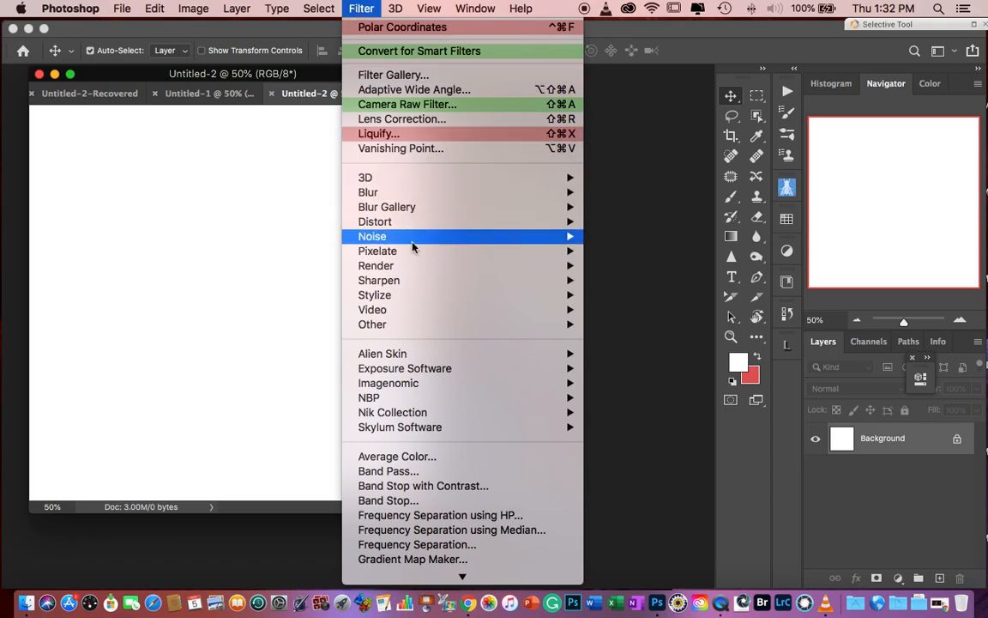
{"action": "mouse_move", "coordinate": [412, 266]}
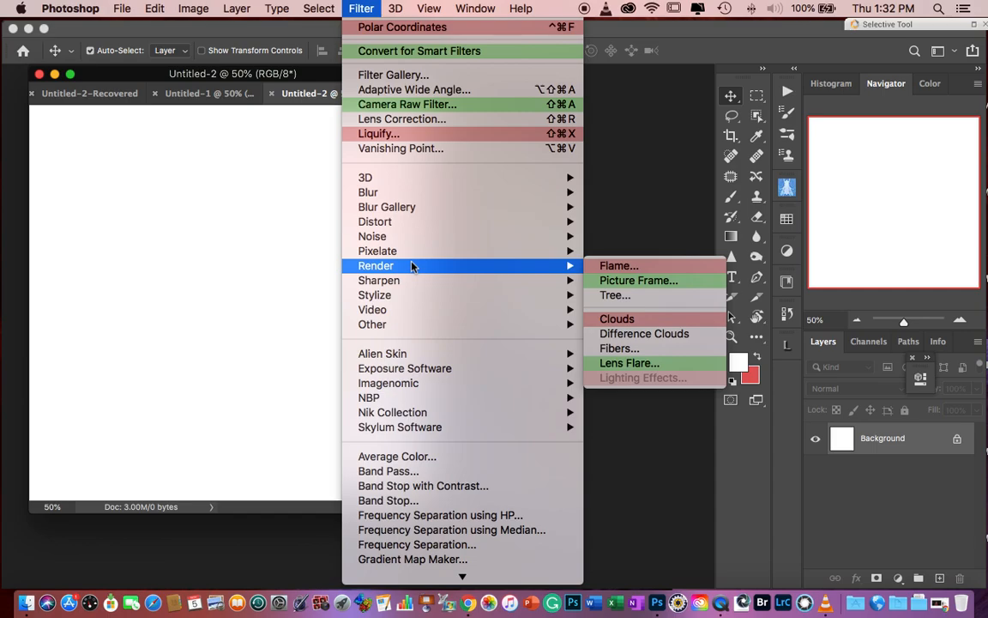
{"action": "left_click", "coordinate": [668, 364]}
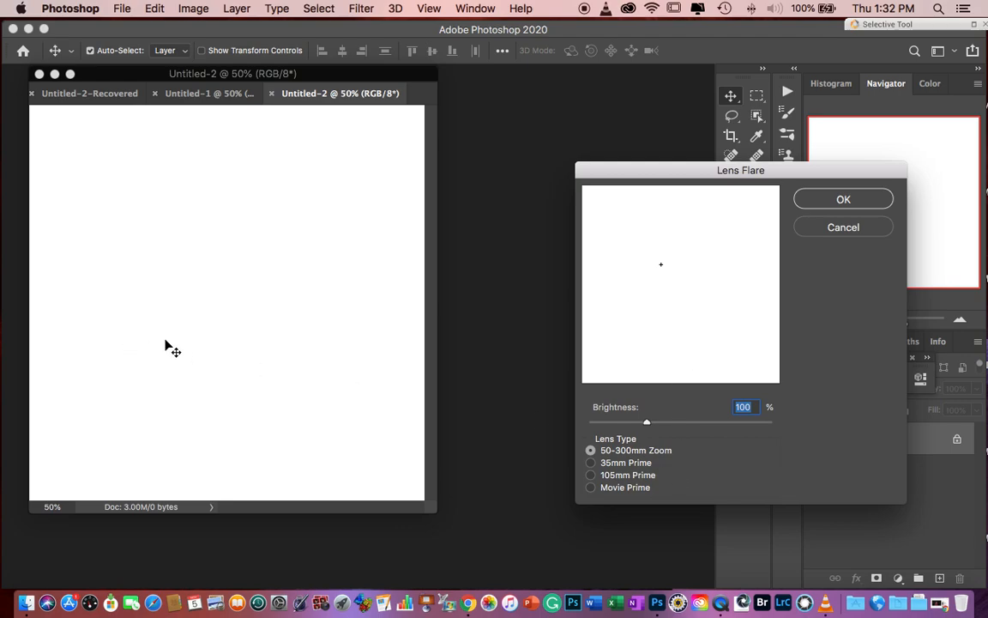
{"action": "left_click", "coordinate": [828, 230]}
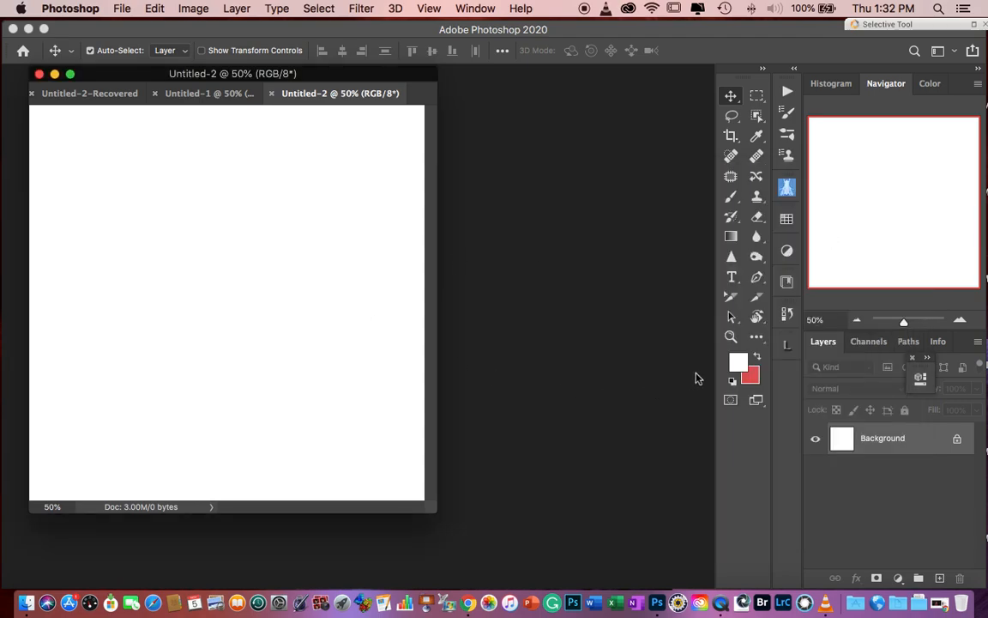
- Fill the Background layer with the default black and render a 50-300mm Zoom lens flare at 100% brightness on it
{"action": "key", "text": "d"}
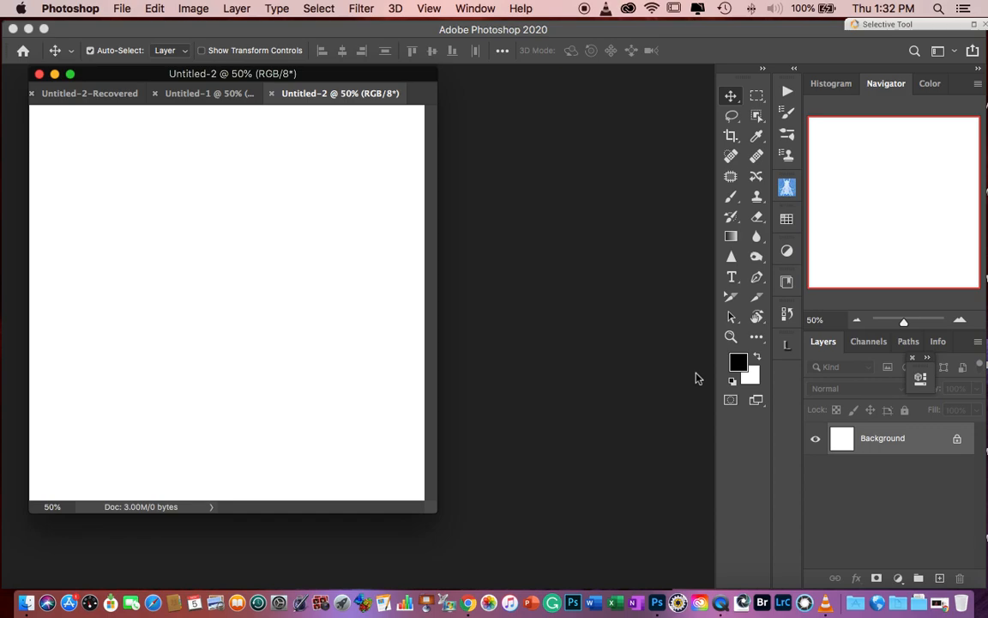
{"action": "key", "text": "alt+BackSpace"}
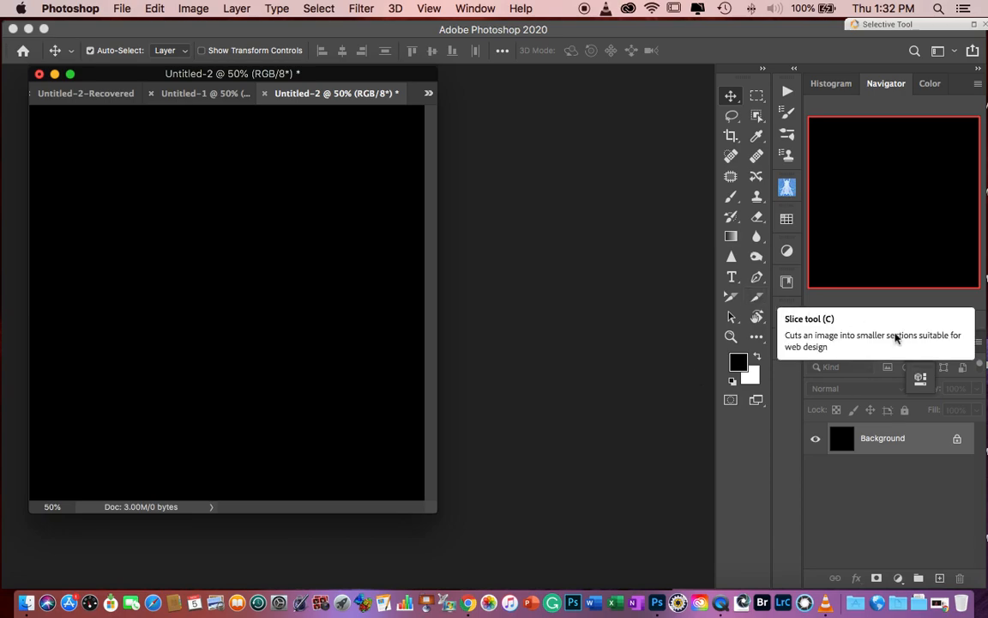
{"action": "left_click", "coordinate": [357, 10]}
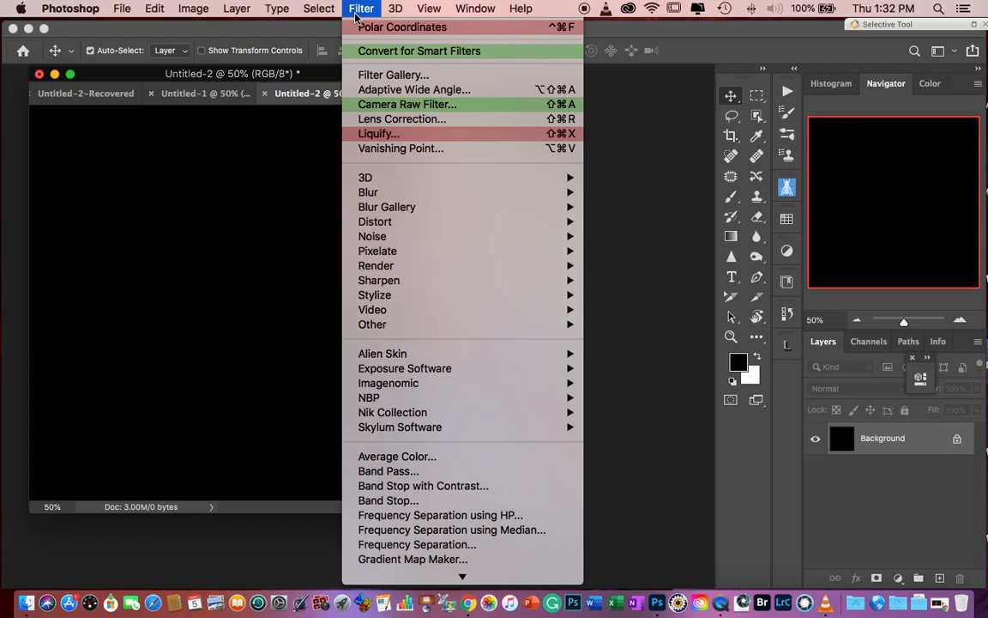
{"action": "mouse_move", "coordinate": [403, 267]}
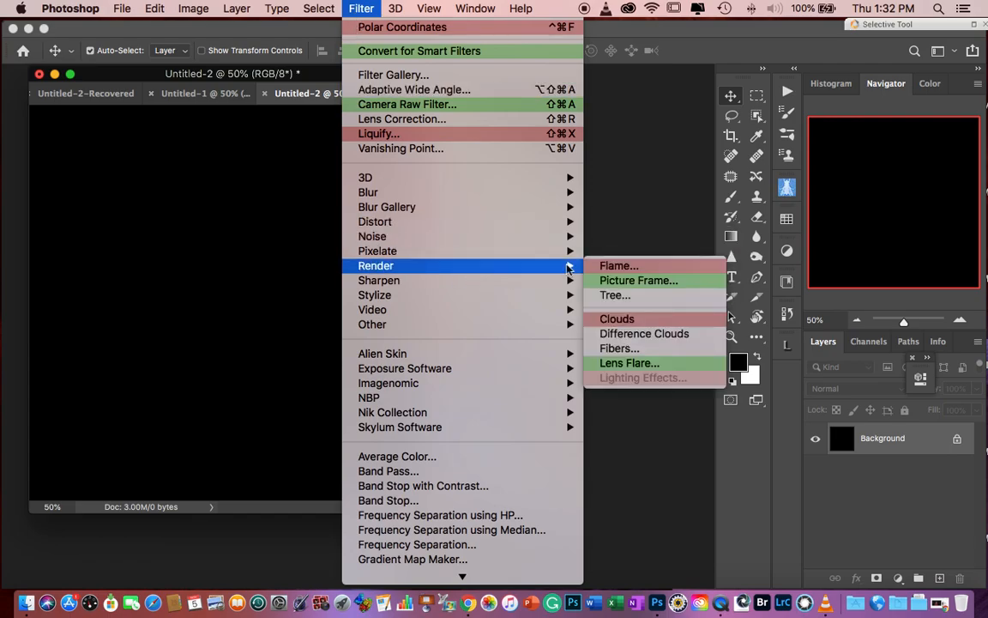
{"action": "left_click", "coordinate": [686, 371]}
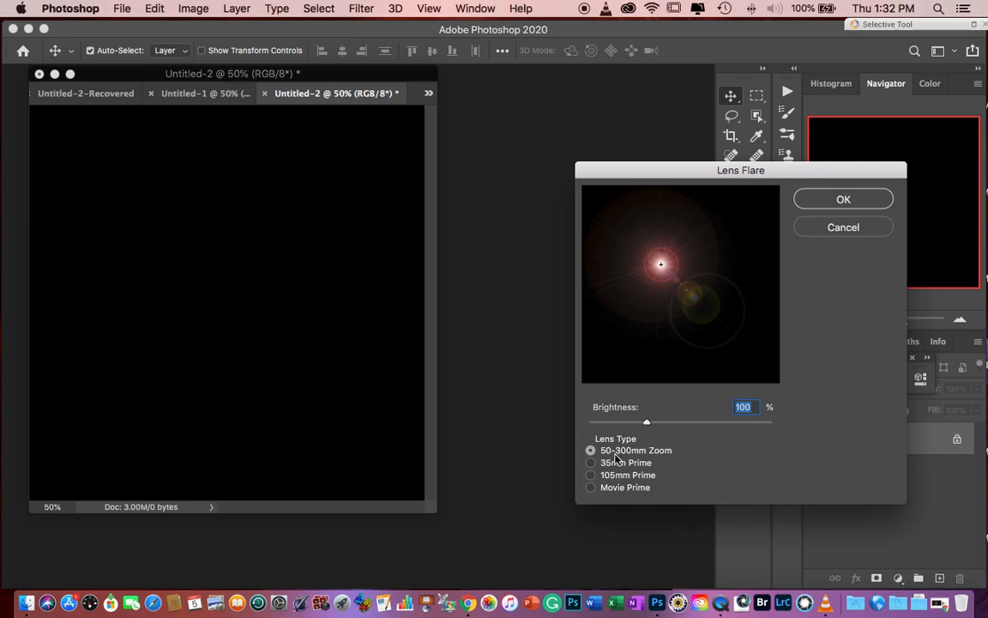
{"action": "left_click", "coordinate": [847, 199]}
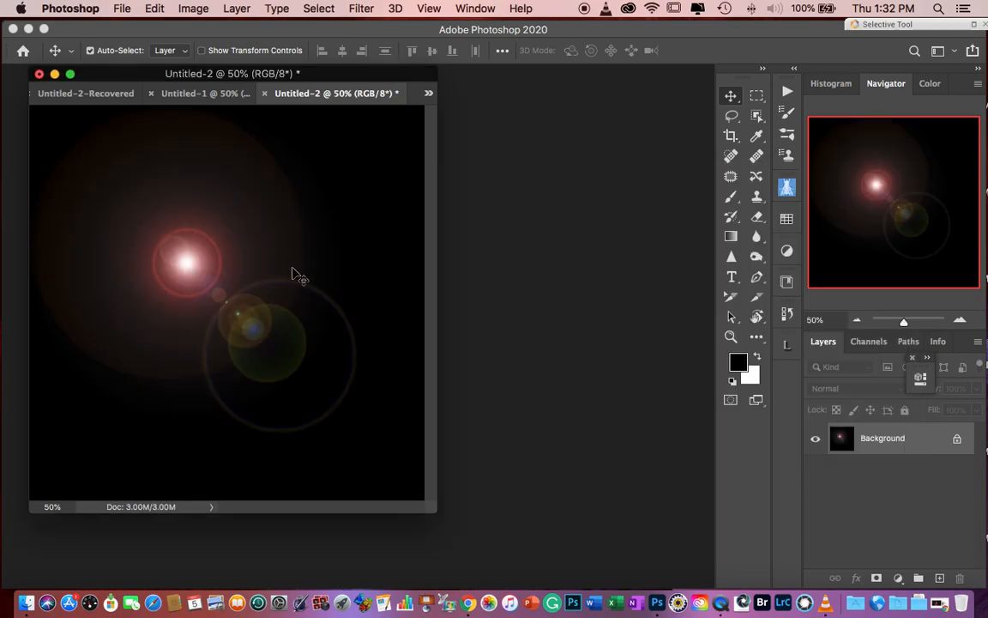
- Distort the lens flare with the Polar Coordinates filter set to Polar to Rectangular
{"action": "left_click", "coordinate": [370, 10]}
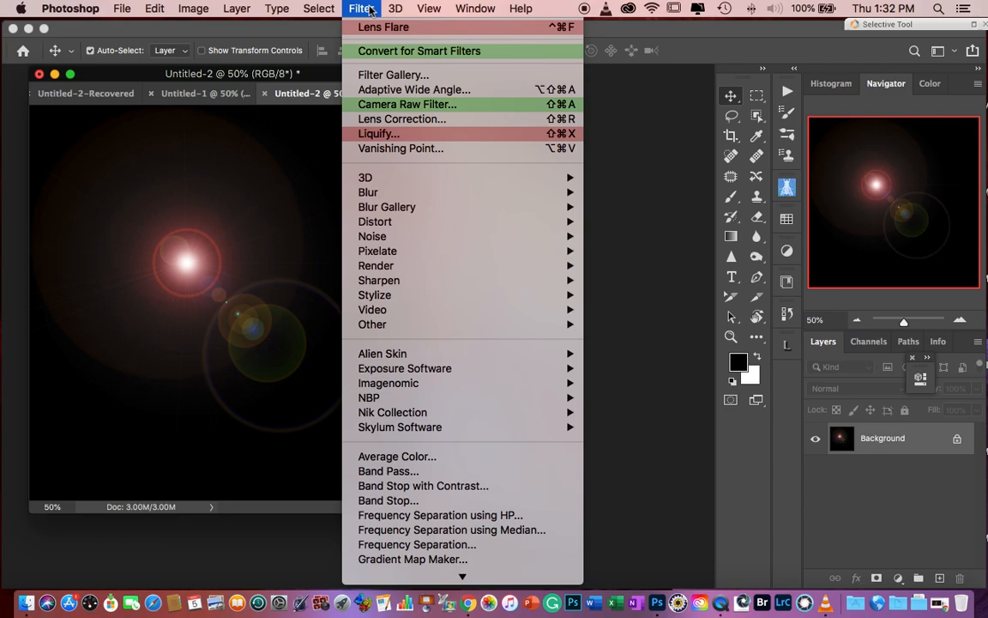
{"action": "mouse_move", "coordinate": [387, 226]}
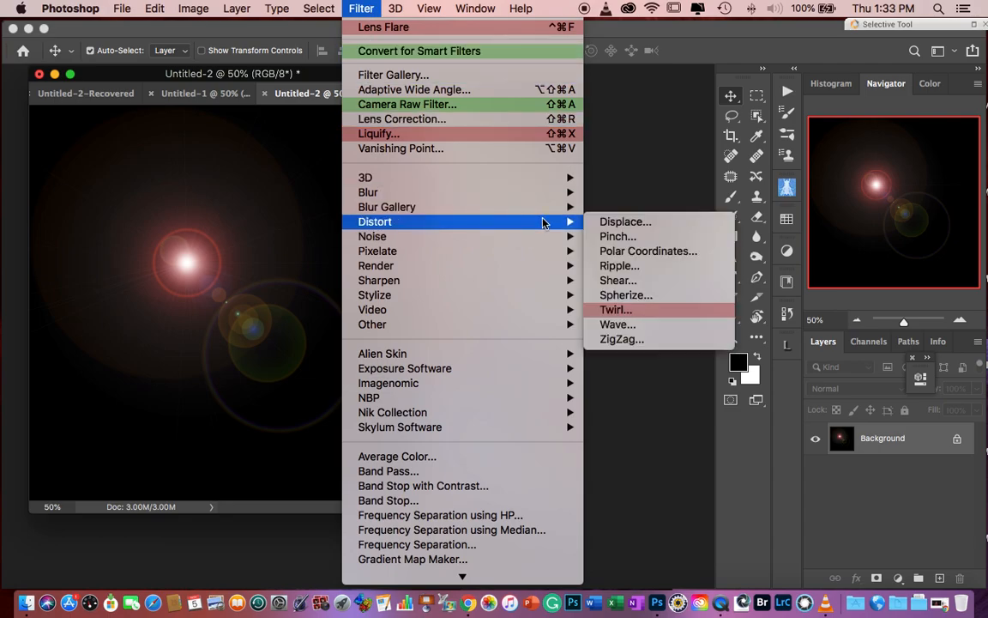
{"action": "left_click", "coordinate": [642, 252]}
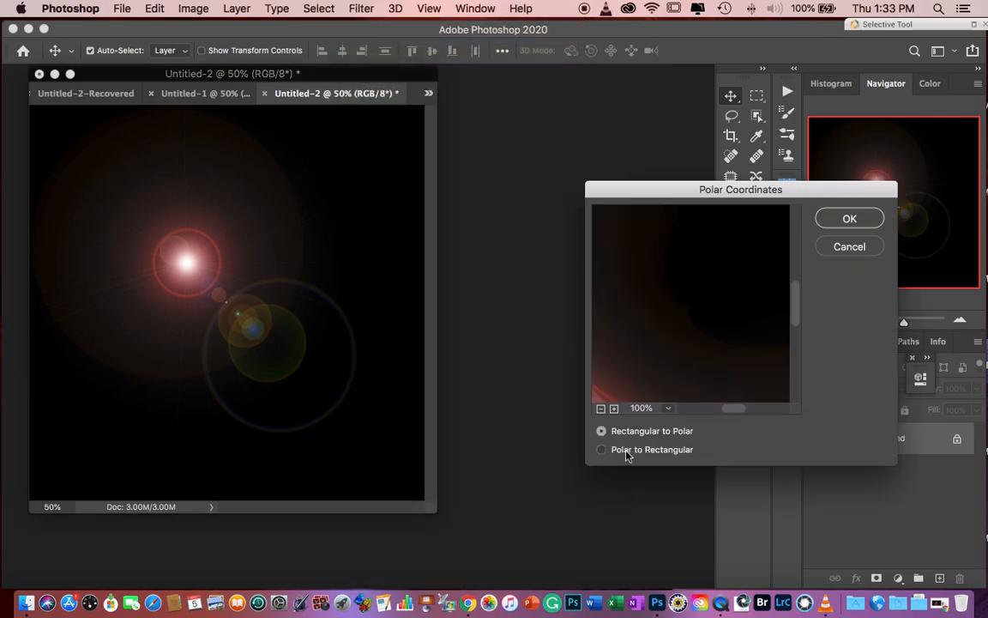
{"action": "left_click", "coordinate": [626, 453]}
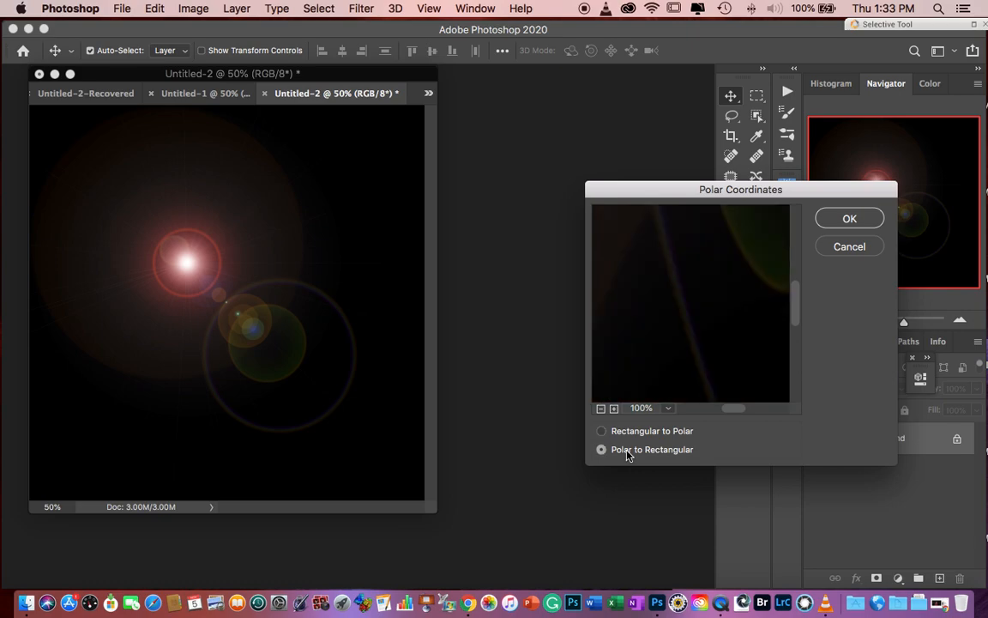
{"action": "left_click", "coordinate": [848, 218]}
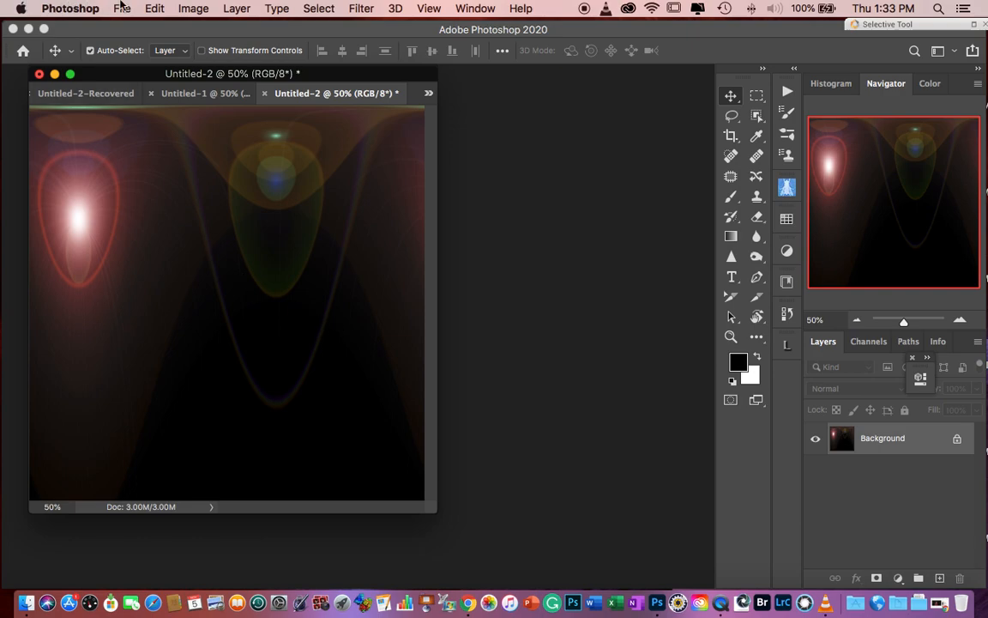
- Flip the whole canvas vertically
{"action": "left_click", "coordinate": [193, 10]}
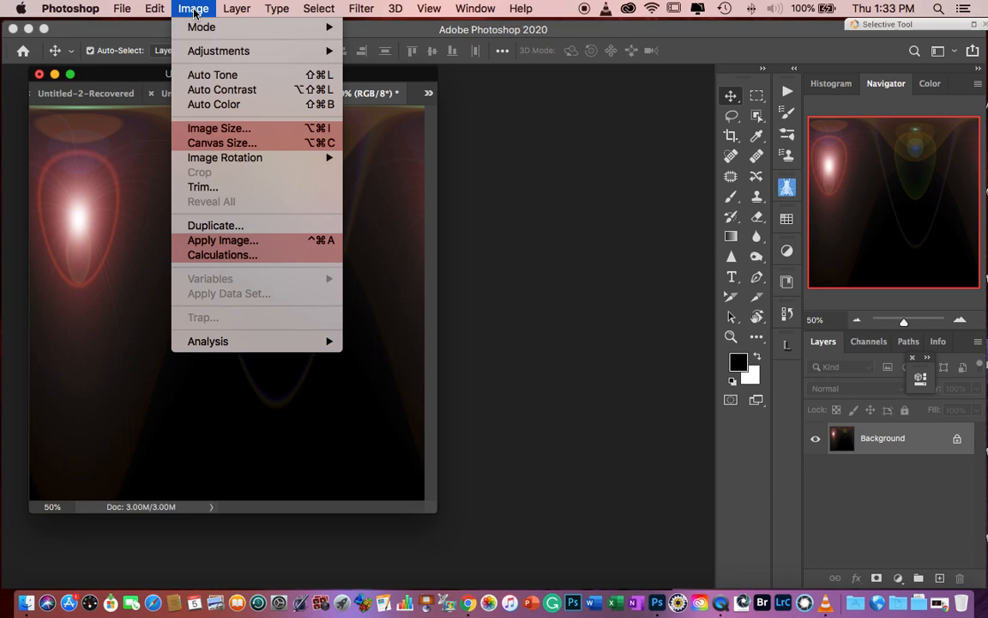
{"action": "mouse_move", "coordinate": [220, 161]}
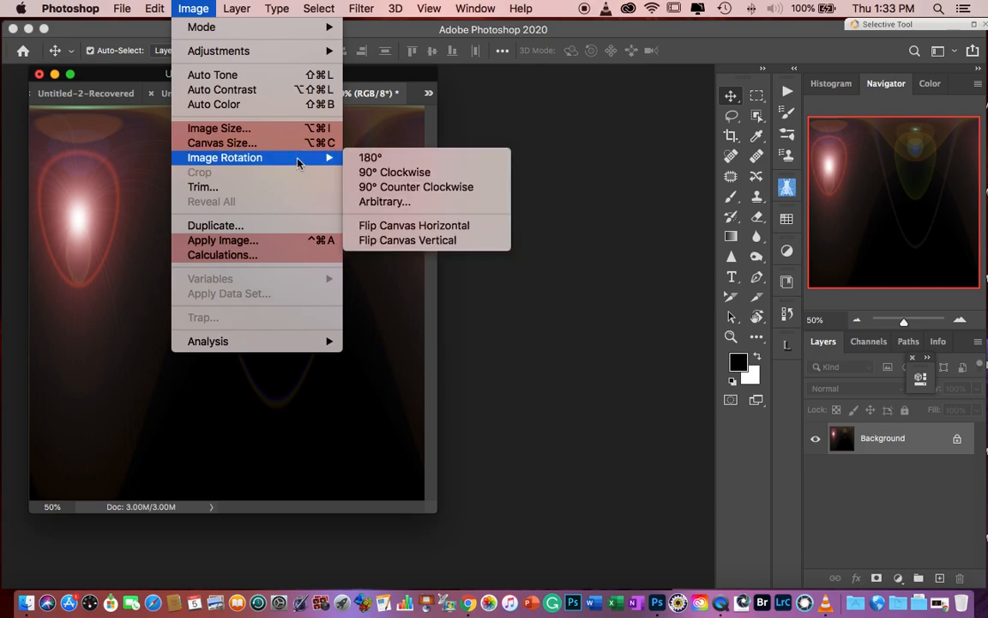
{"action": "left_click", "coordinate": [408, 241]}
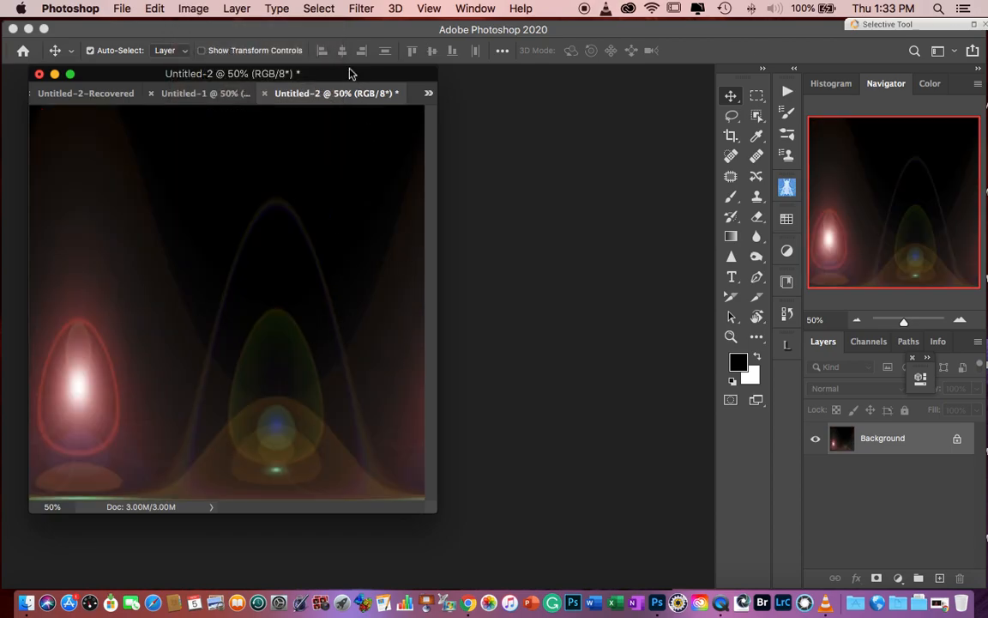
- Apply the Polar Coordinates filter with Rectangular to Polar to wrap the flipped image into a sphere
{"action": "left_click", "coordinate": [357, 9]}
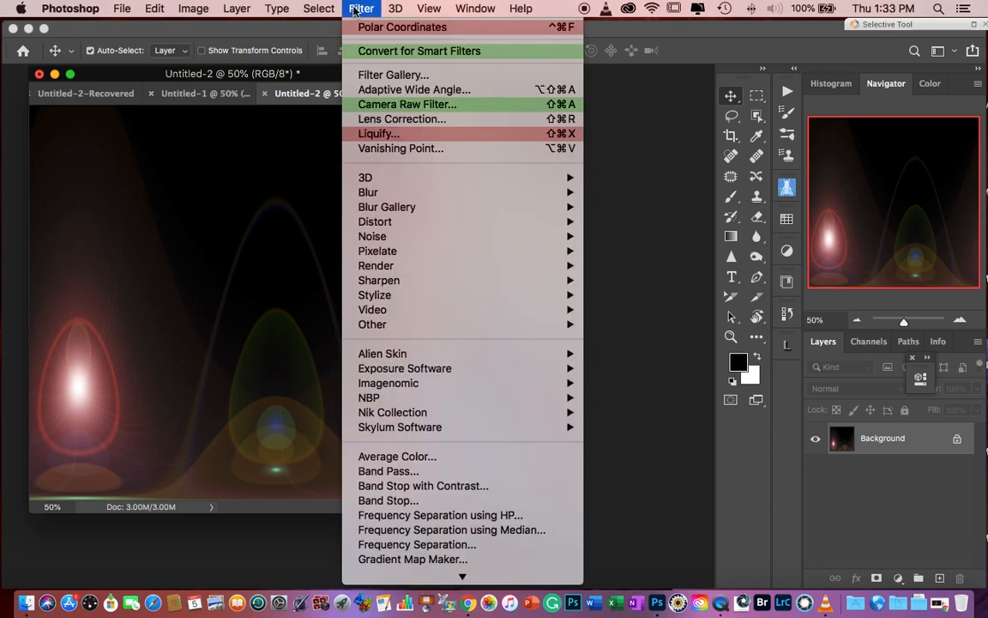
{"action": "mouse_move", "coordinate": [403, 237]}
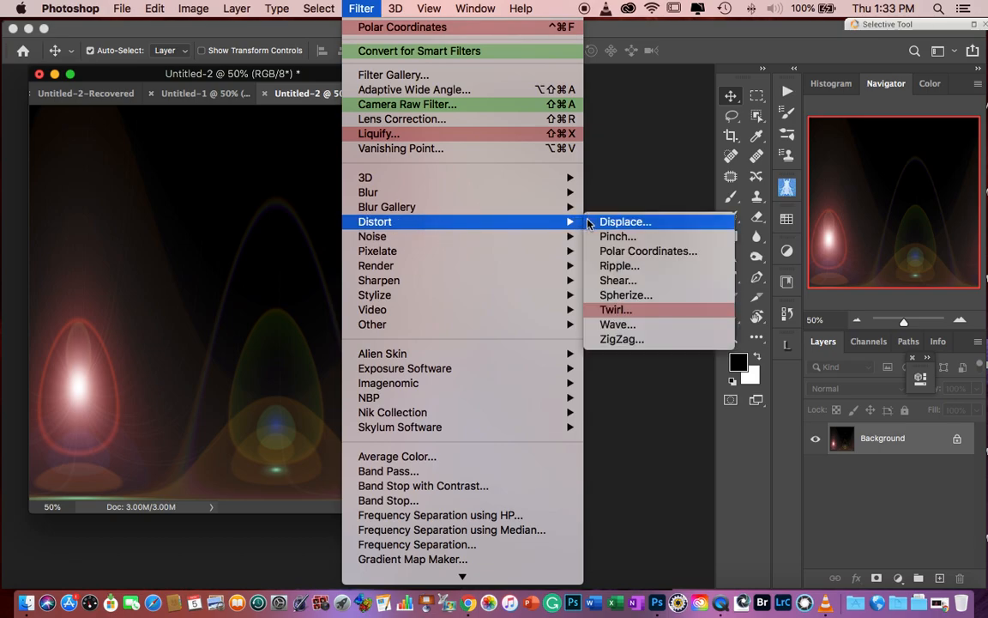
{"action": "left_click", "coordinate": [656, 251]}
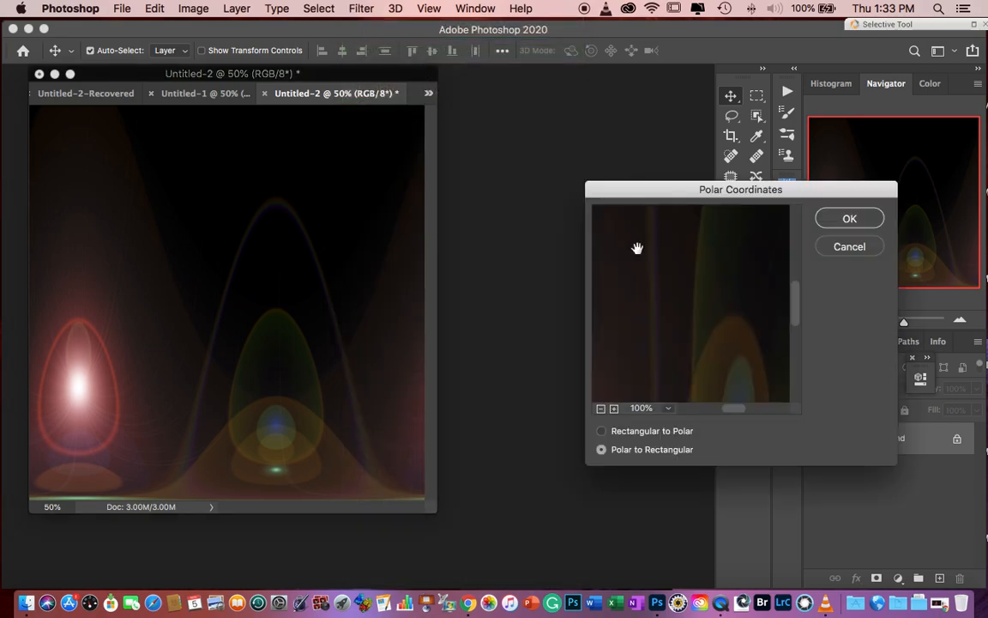
{"action": "left_click", "coordinate": [635, 434]}
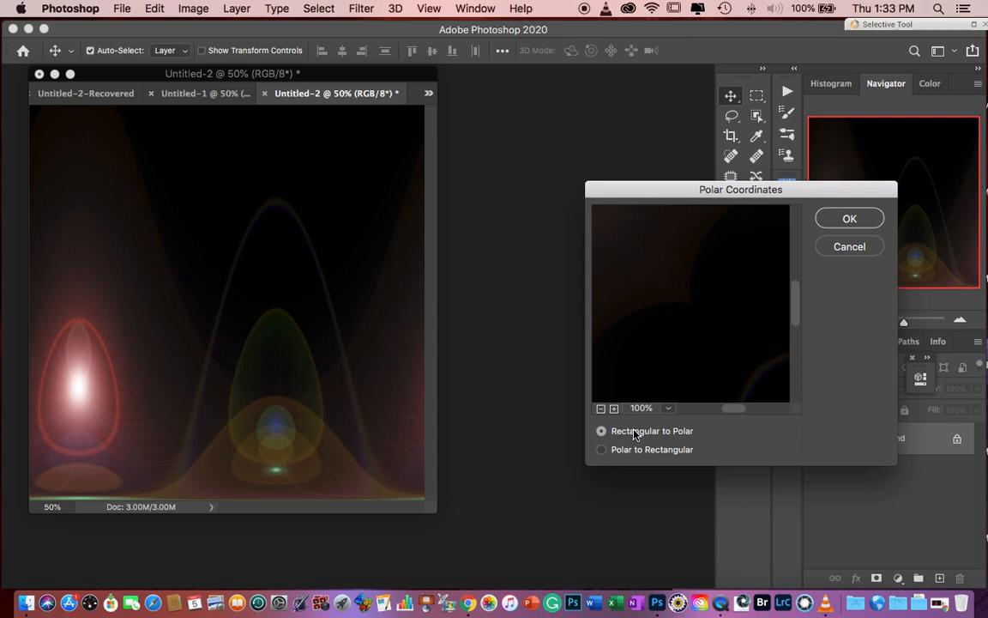
{"action": "left_click", "coordinate": [846, 218]}
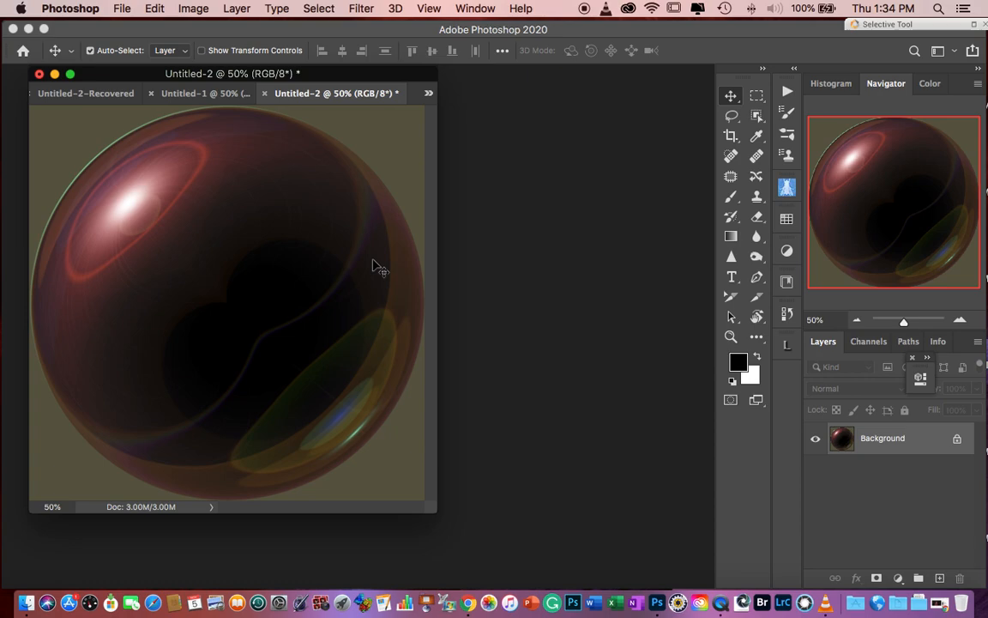
- Select the sphere with the Object Selection tool and copy it onto its own layer
{"action": "left_click", "coordinate": [757, 114]}
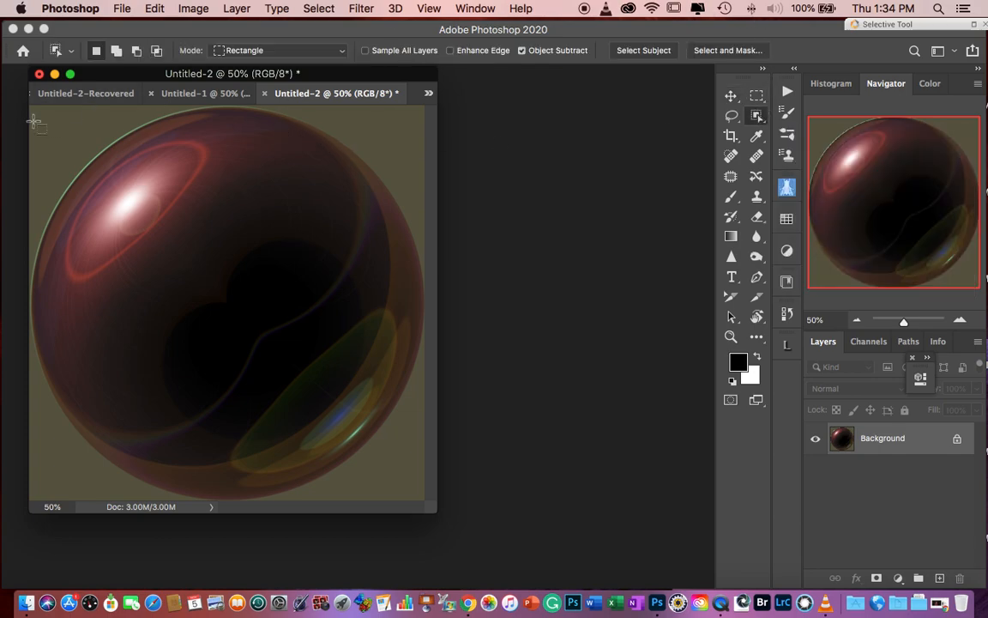
{"action": "left_click_drag", "start_coordinate": [48, 120], "coordinate": [409, 489]}
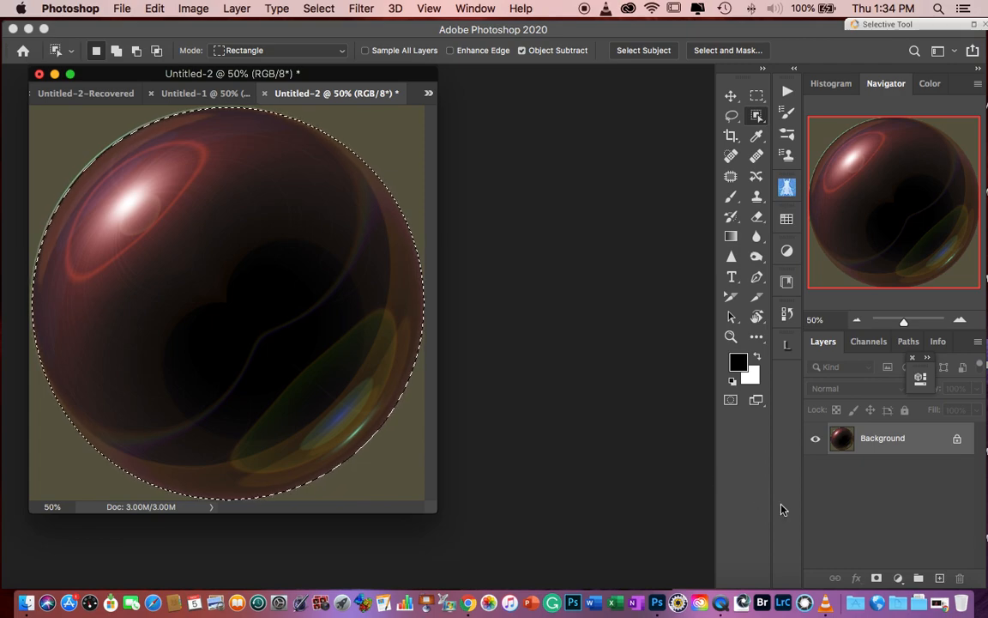
{"action": "key", "text": "super+j"}
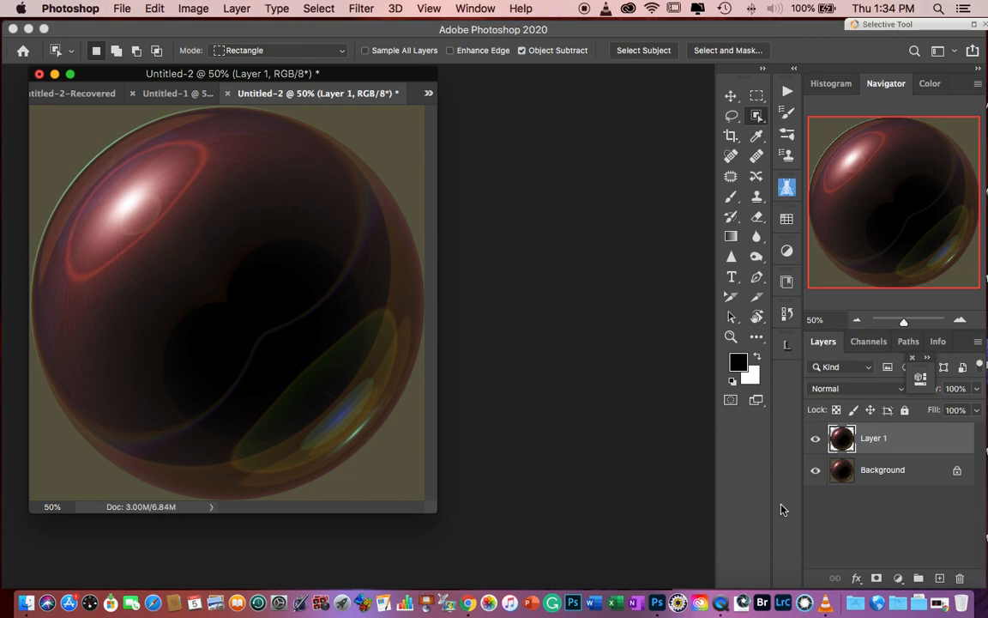
- Hide the Background layer and desaturate the sphere on Layer 1
{"action": "left_click", "coordinate": [816, 471]}
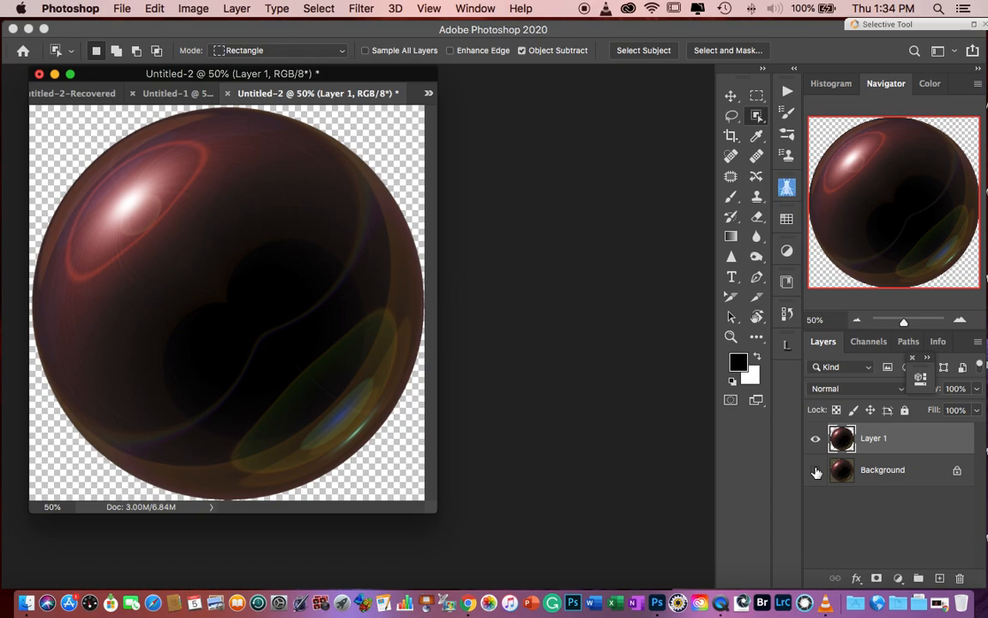
{"action": "key", "text": "shift+super+u"}
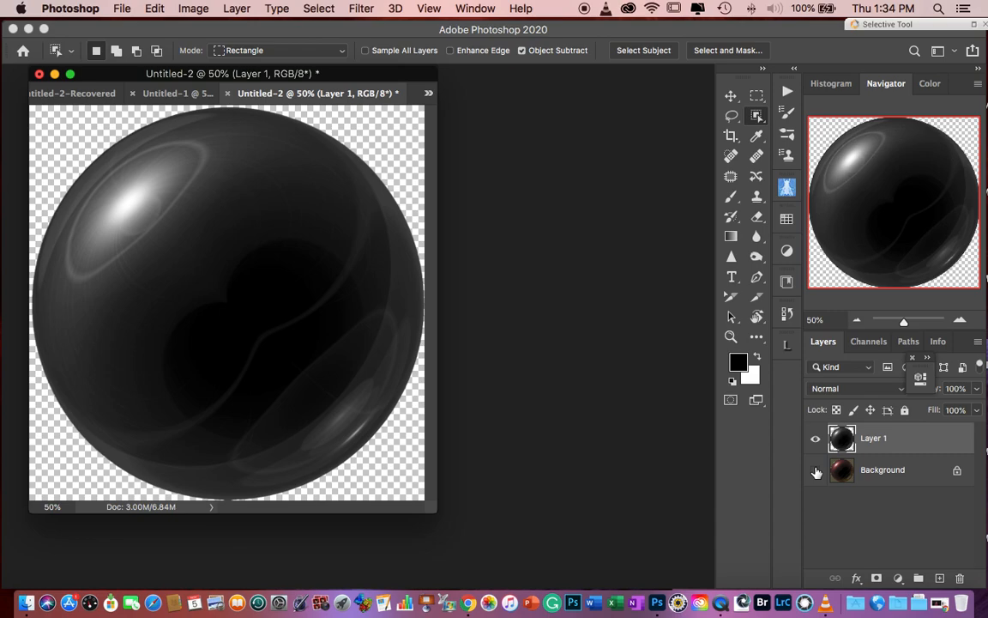
- Invert the tones of the desaturated sphere on Layer 1
{"action": "key", "text": "super+i"}
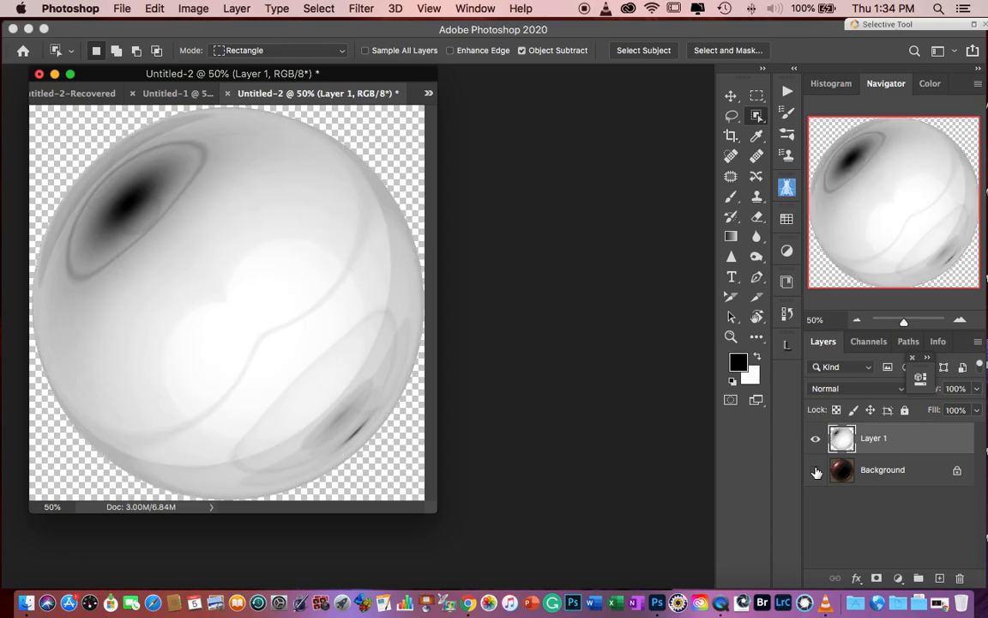
{"action": "mouse_move", "coordinate": [986, 616]}
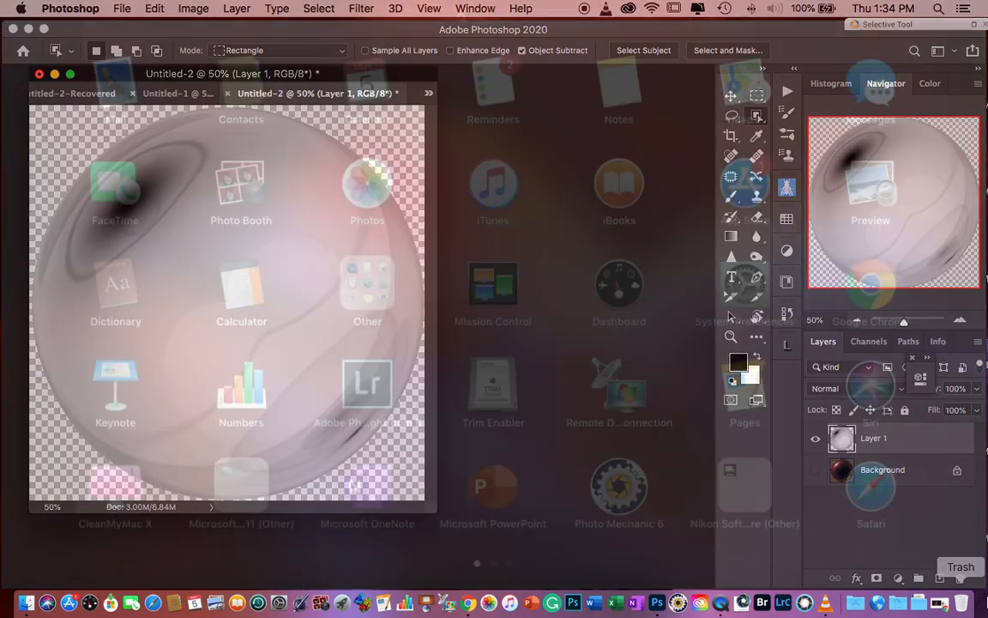
{"action": "left_click", "coordinate": [807, 467]}
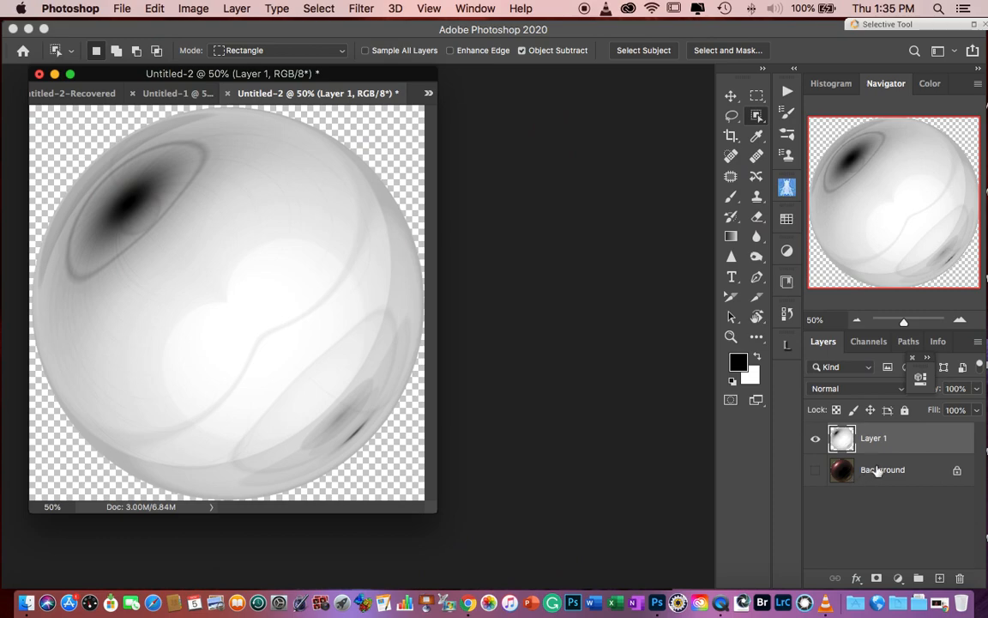
- Add a white (ffffff) Solid Color fill layer directly above the hidden Background layer
{"action": "left_click", "coordinate": [848, 470]}
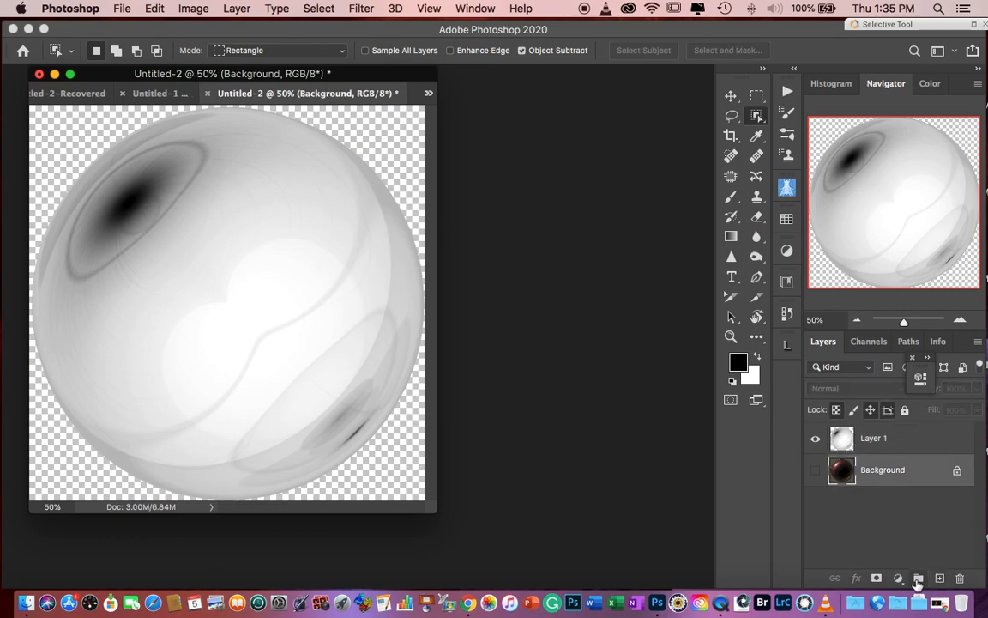
{"action": "left_click", "coordinate": [898, 578]}
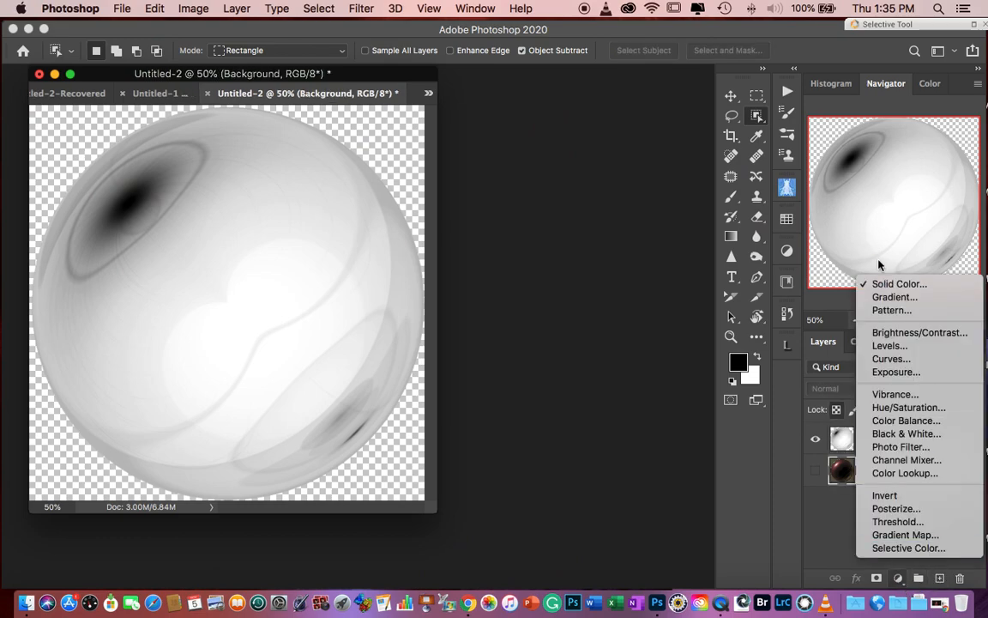
{"action": "left_click", "coordinate": [890, 283]}
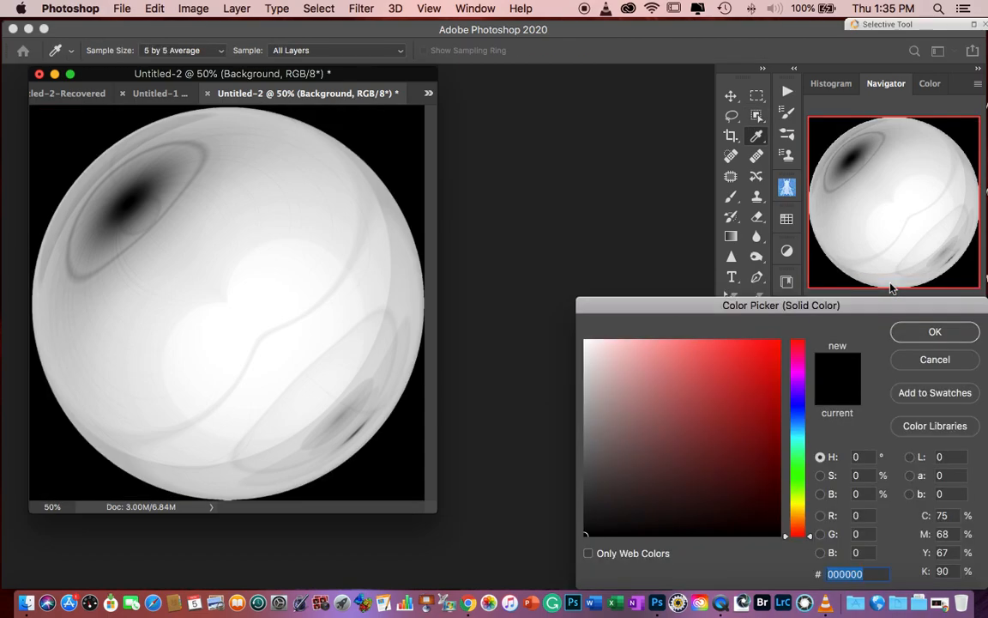
{"action": "left_click", "coordinate": [585, 340]}
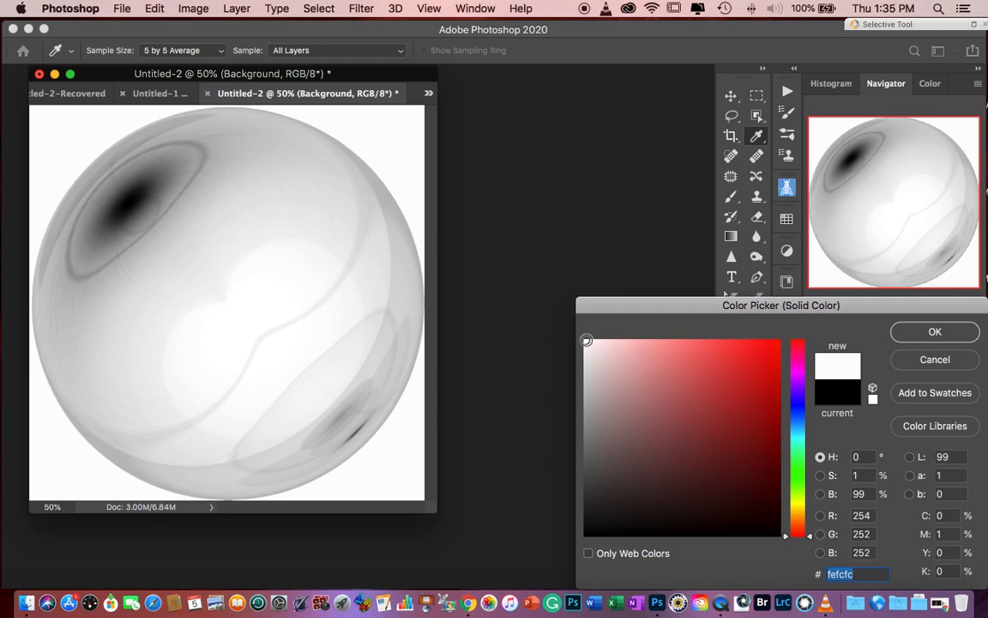
{"action": "left_click_drag", "start_coordinate": [585, 339], "coordinate": [578, 325]}
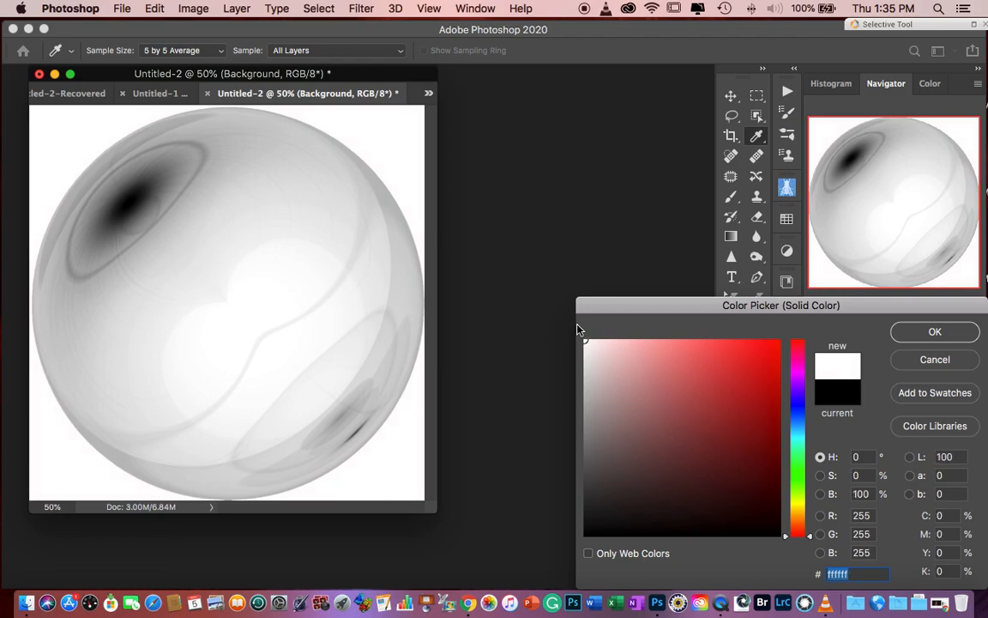
{"action": "left_click", "coordinate": [935, 332]}
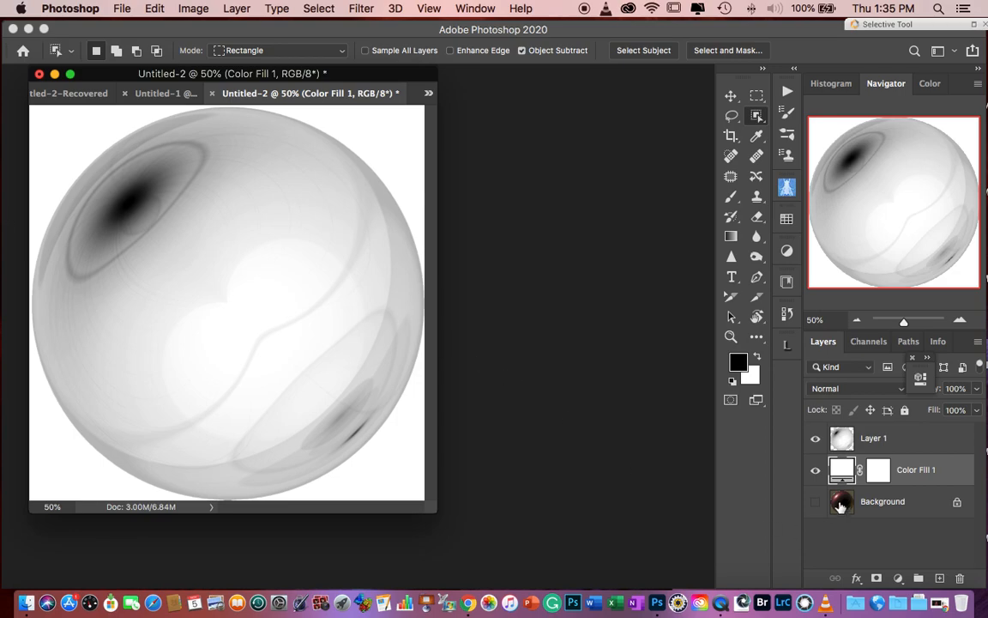
- Define the inverted sphere on Layer 1 as a brush preset, accepting the suggested name
{"action": "left_click", "coordinate": [855, 437]}
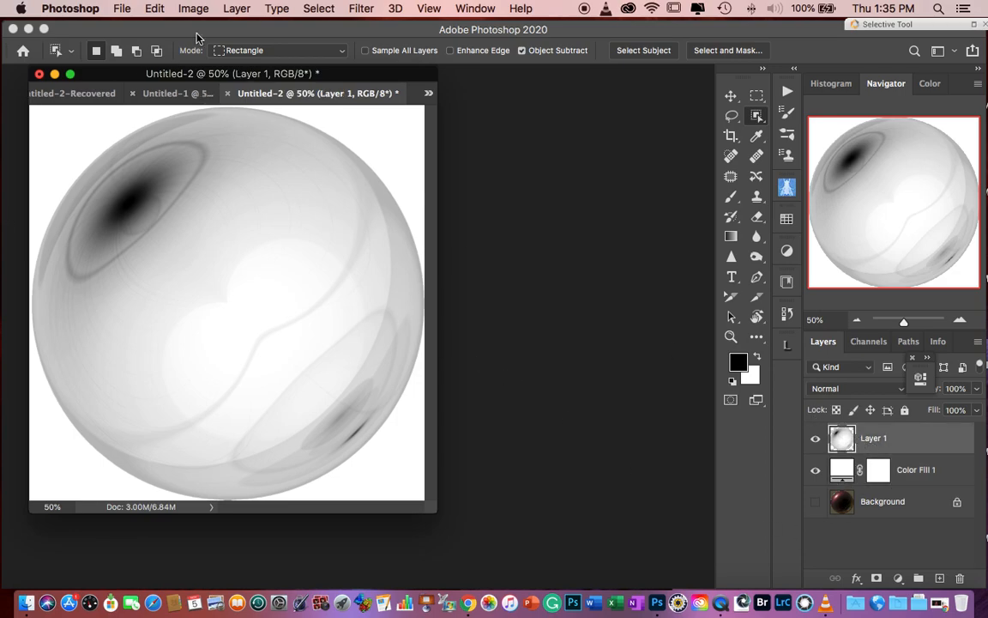
{"action": "left_click", "coordinate": [154, 9]}
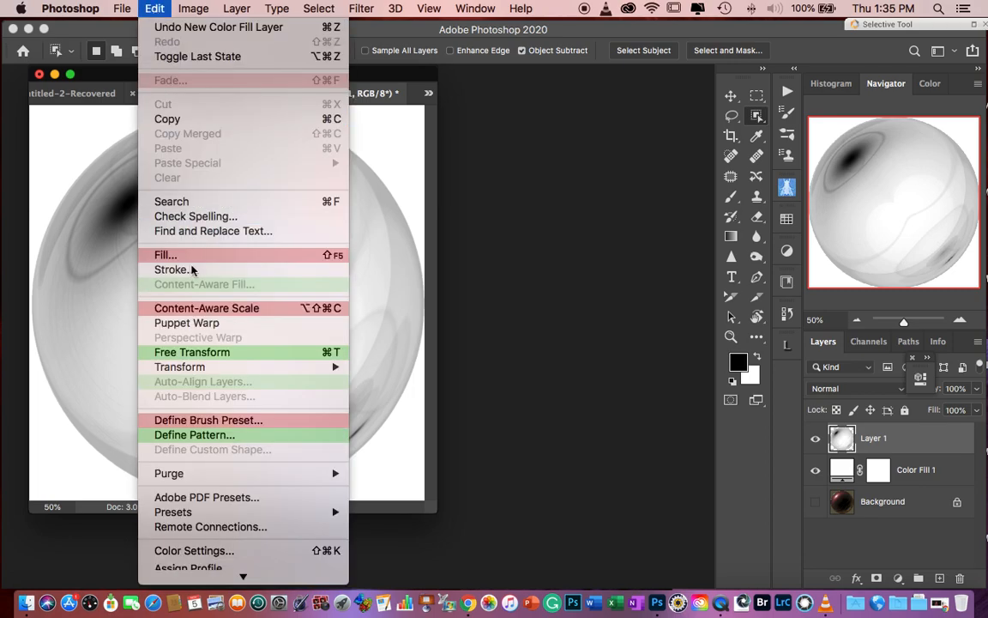
{"action": "left_click", "coordinate": [213, 421]}
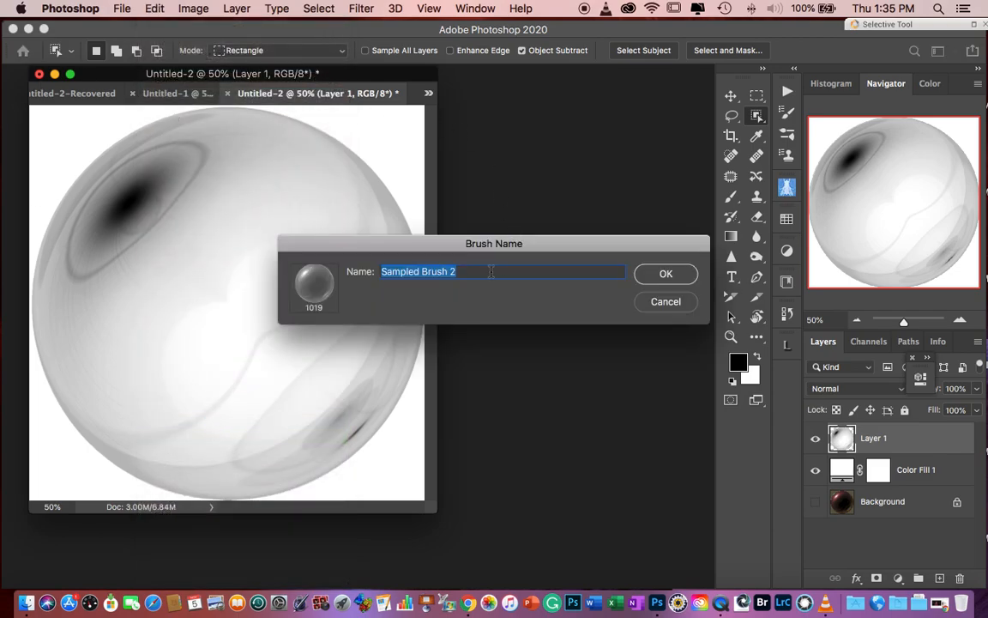
{"action": "left_click", "coordinate": [683, 275]}
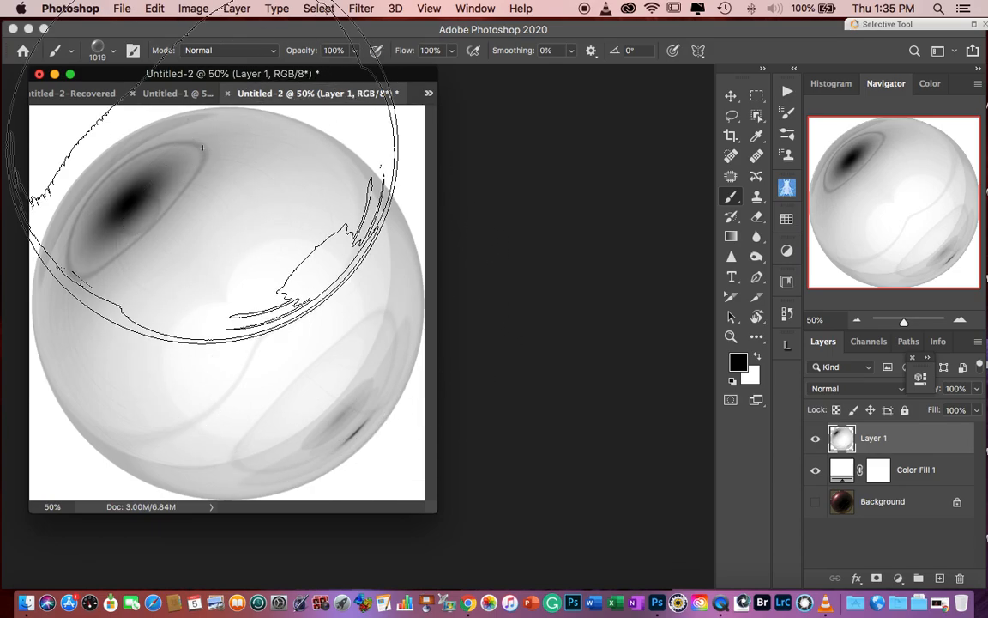
- Set the sphere brush's tip spacing to 125% in its brush settings
{"action": "left_click", "coordinate": [133, 53]}
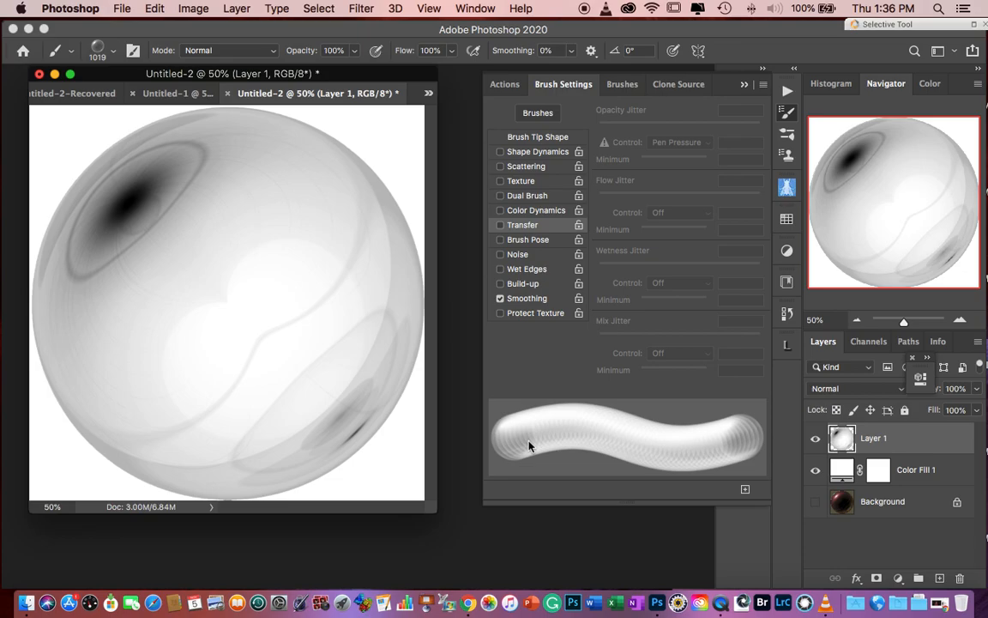
{"action": "left_click", "coordinate": [534, 139]}
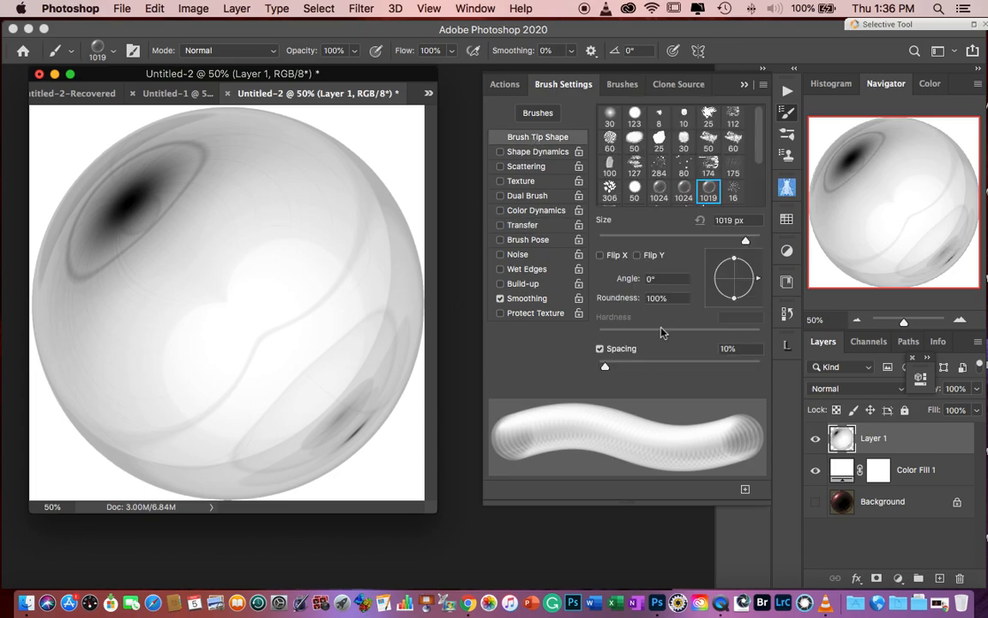
{"action": "left_click", "coordinate": [731, 349]}
{"action": "type", "text": "125"}
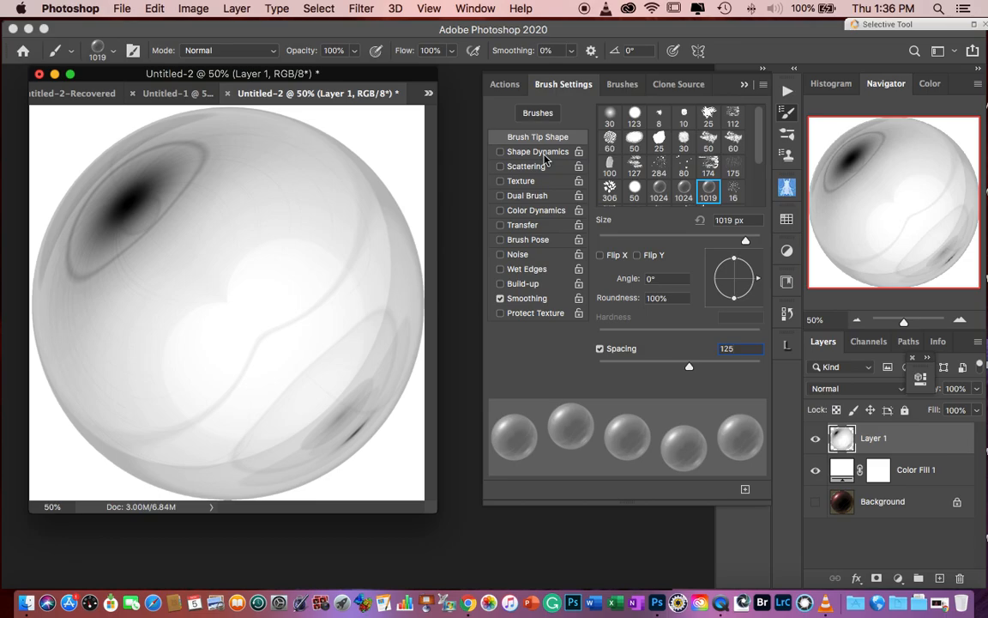
- Enable Shape Dynamics for the brush with 70% size jitter controlled by Pen Pressure
{"action": "left_click", "coordinate": [538, 153]}
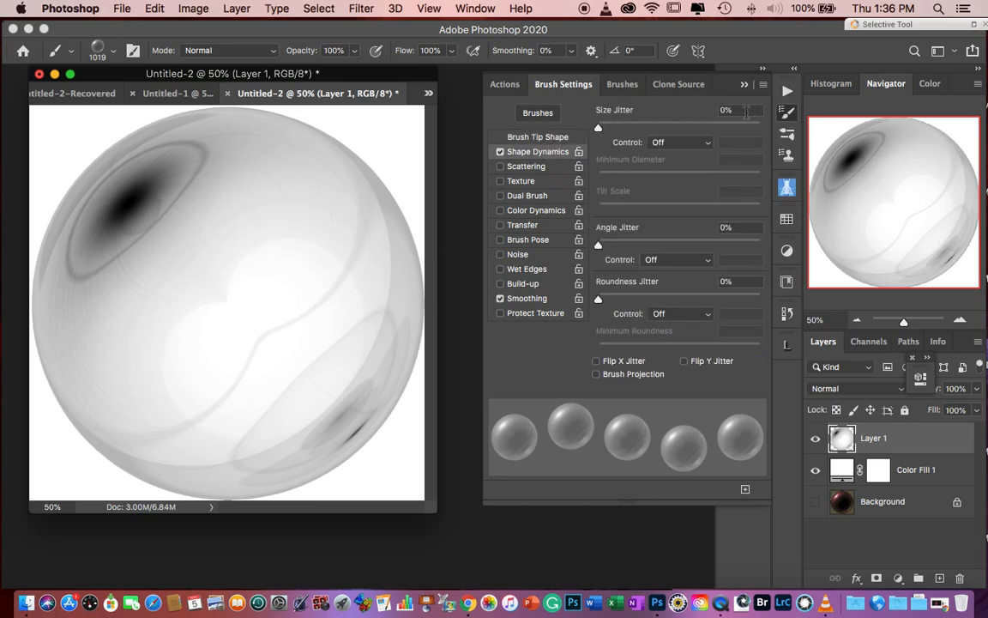
{"action": "left_click", "coordinate": [743, 111]}
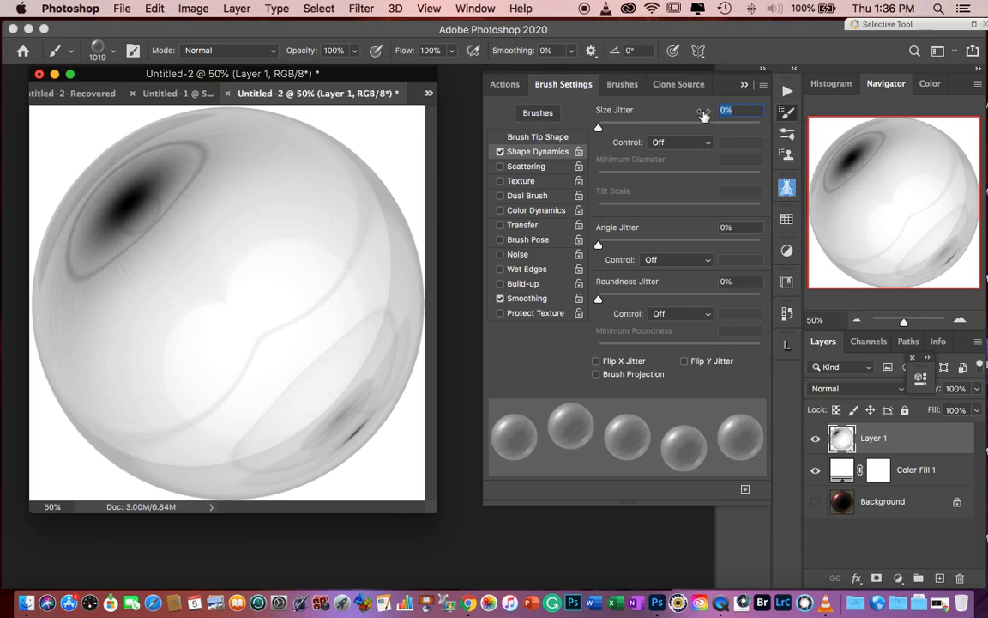
{"action": "type", "text": "70"}
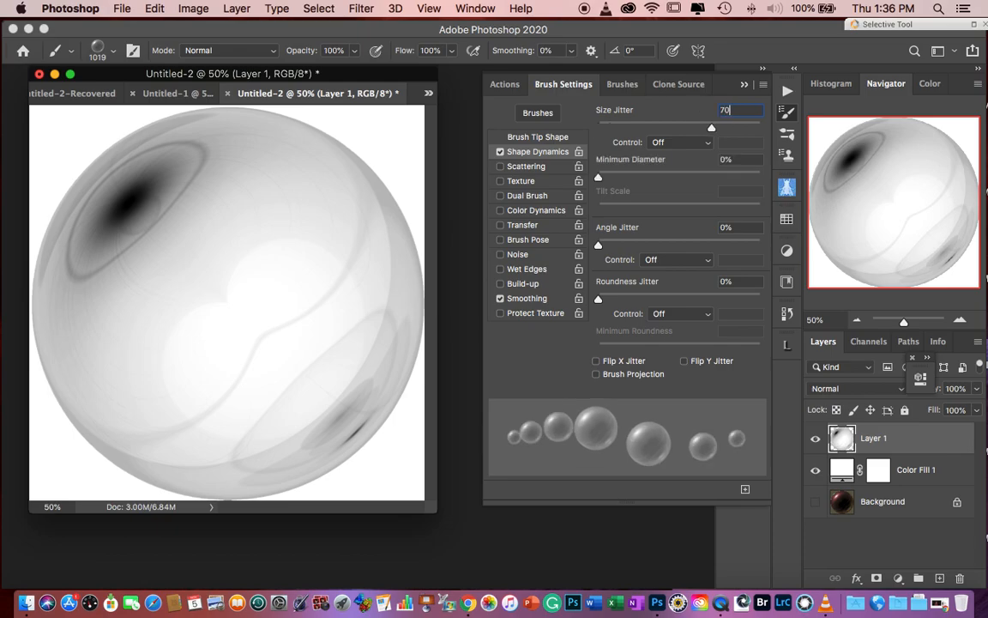
{"action": "left_click", "coordinate": [678, 142]}
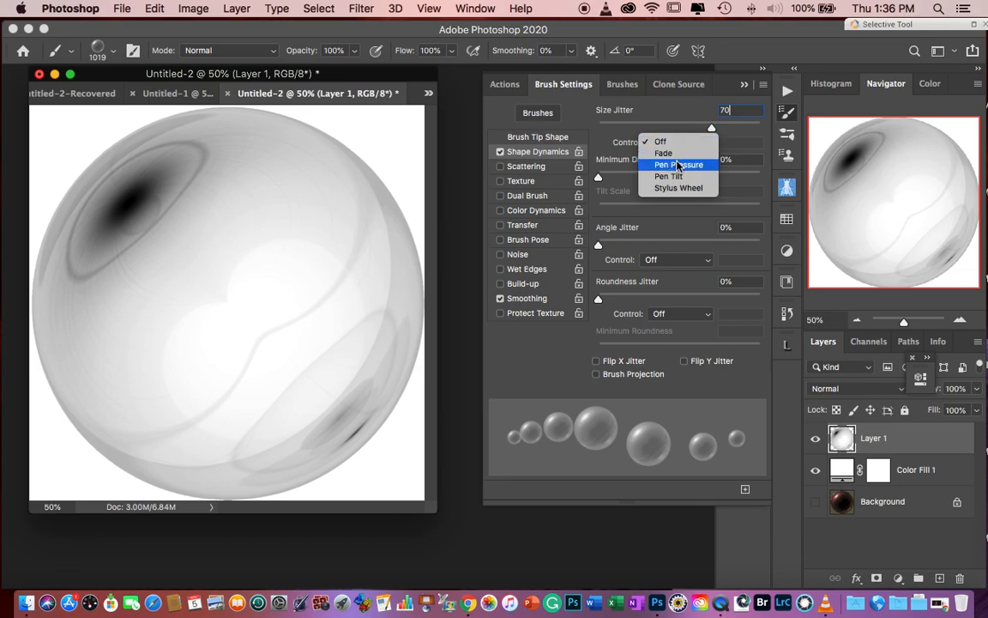
{"action": "left_click", "coordinate": [678, 165]}
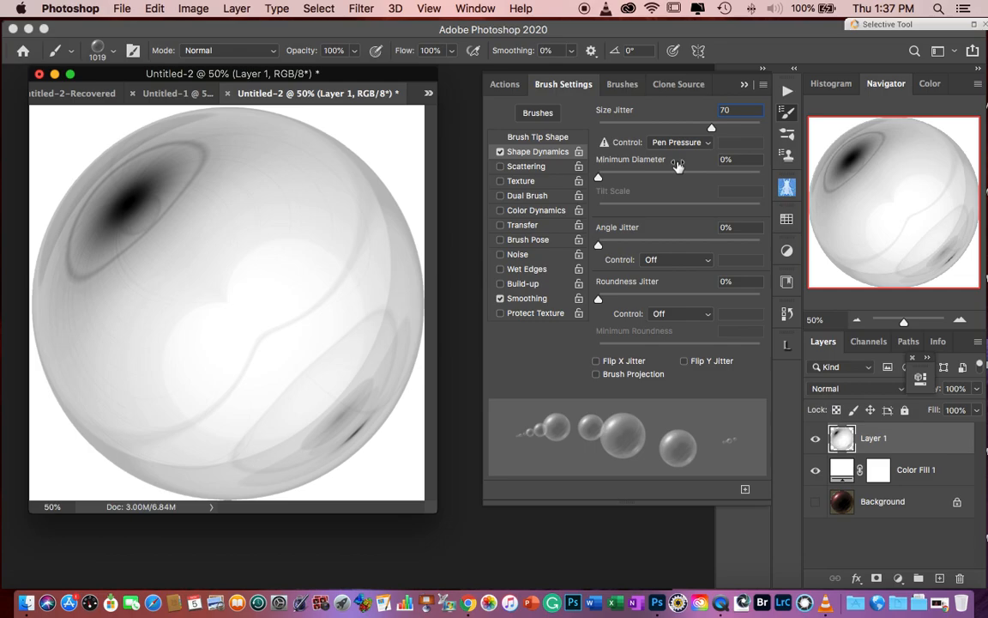
- Enable Scattering on both axes at 790%, with scatter controlled by Pen Pressure
{"action": "left_click", "coordinate": [520, 170]}
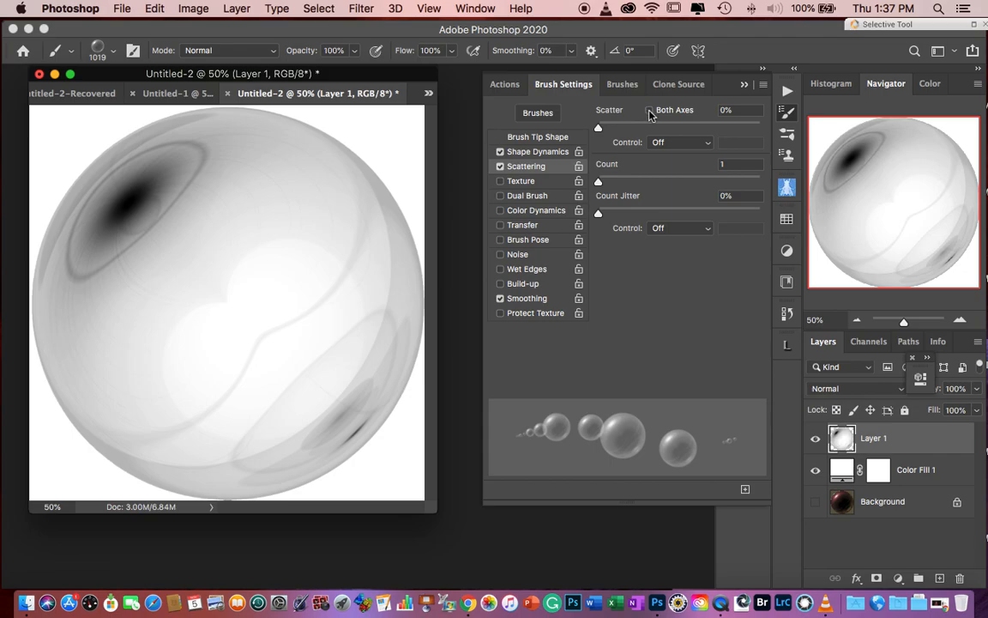
{"action": "left_click", "coordinate": [649, 111]}
{"action": "type", "text": "790"}
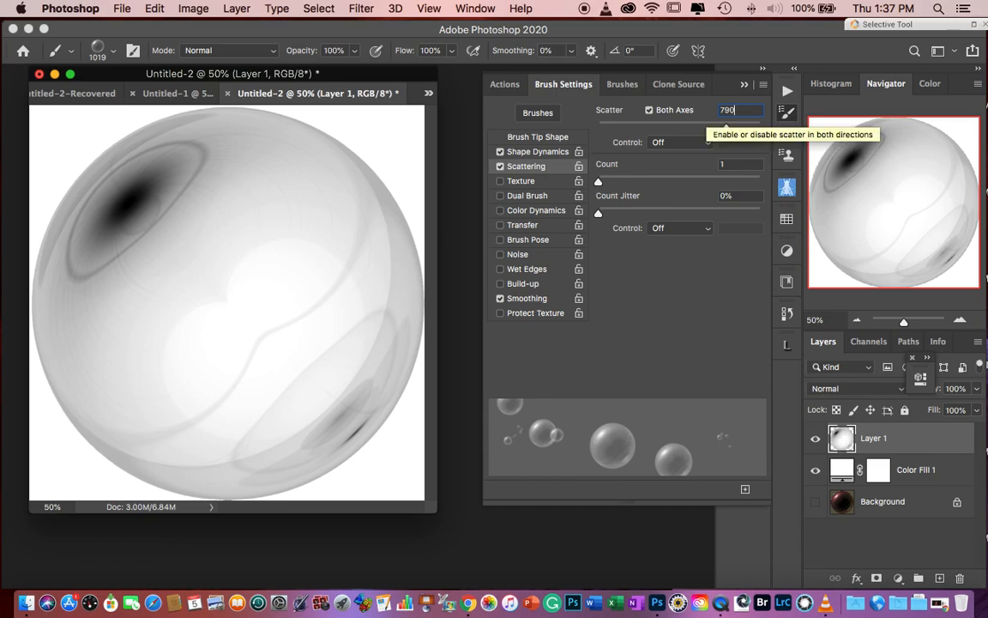
{"action": "left_click", "coordinate": [686, 142]}
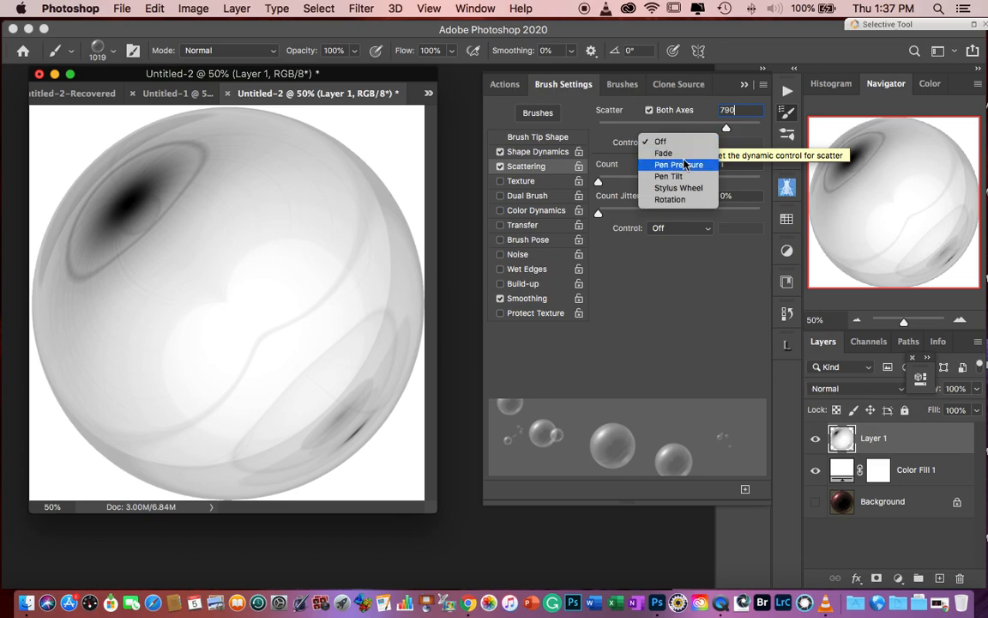
{"action": "left_click", "coordinate": [684, 164]}
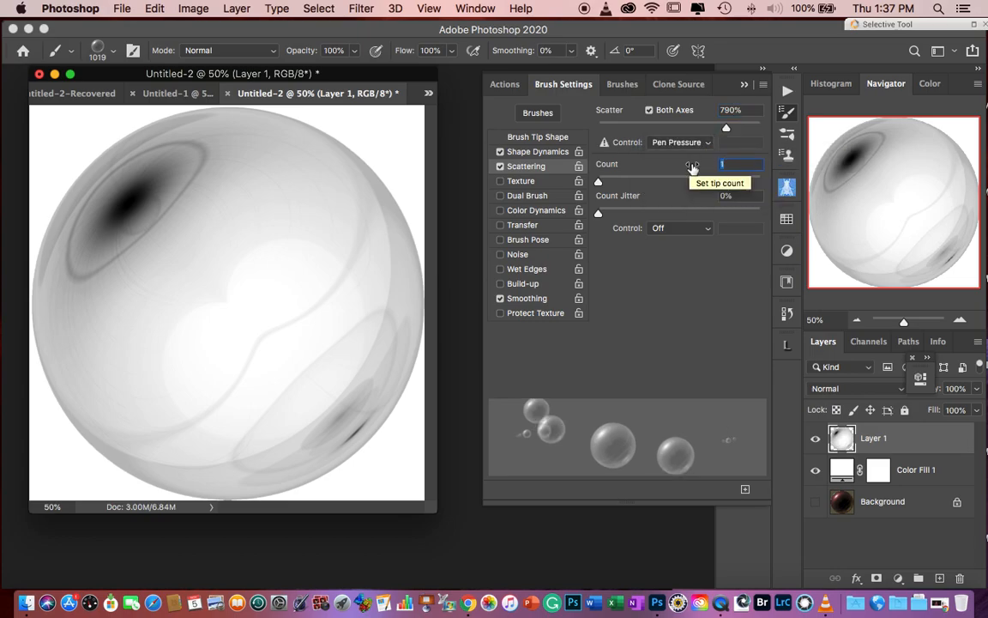
- Set the scattering count to 12 and the count jitter to 50% with Pen Pressure control
{"action": "left_click_drag", "start_coordinate": [692, 167], "coordinate": [696, 176]}
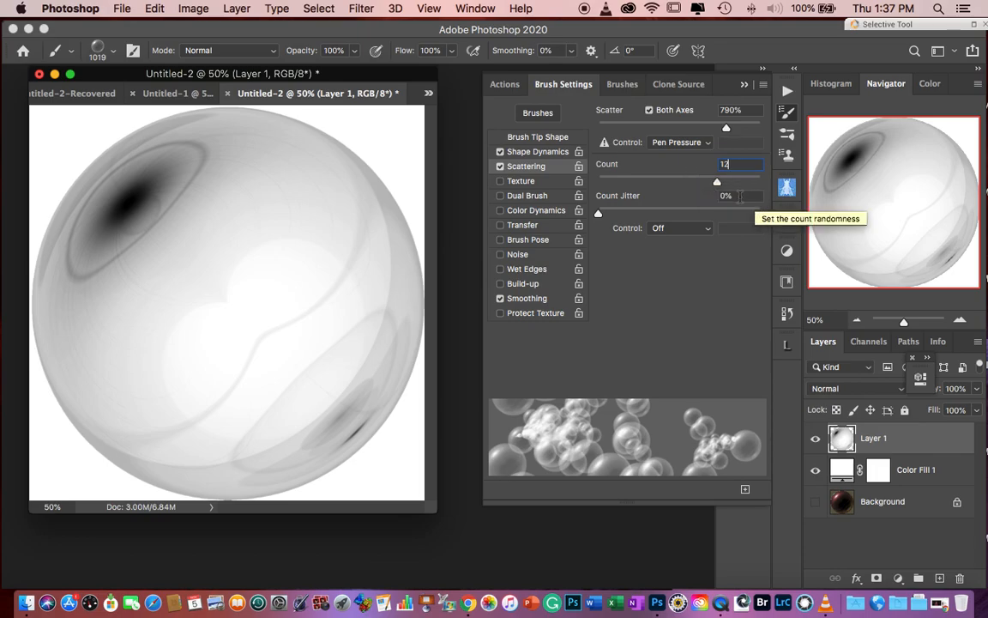
{"action": "left_click", "coordinate": [739, 196]}
{"action": "type", "text": "50"}
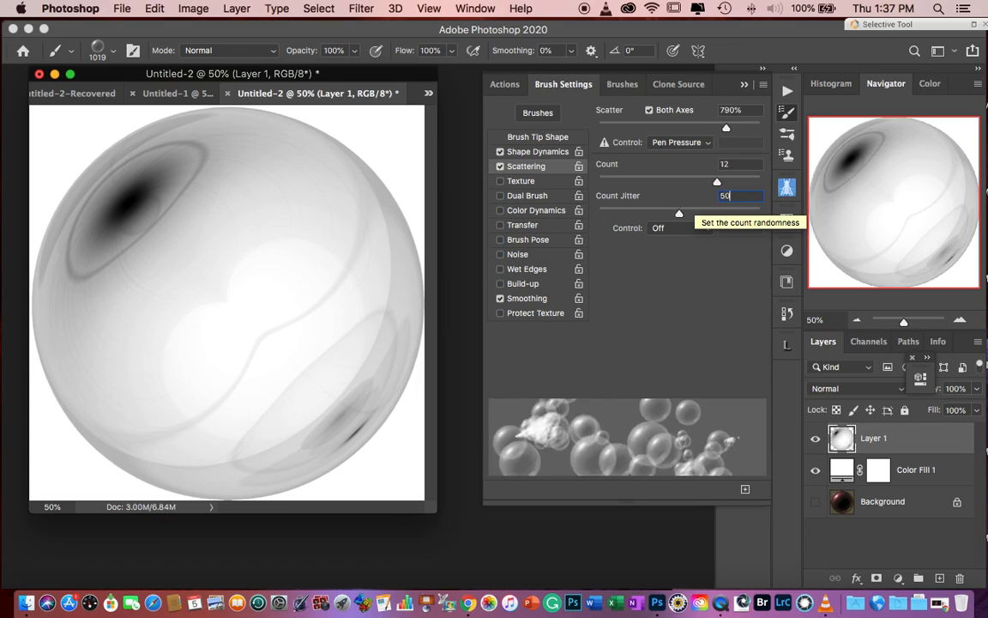
{"action": "left_click", "coordinate": [679, 230]}
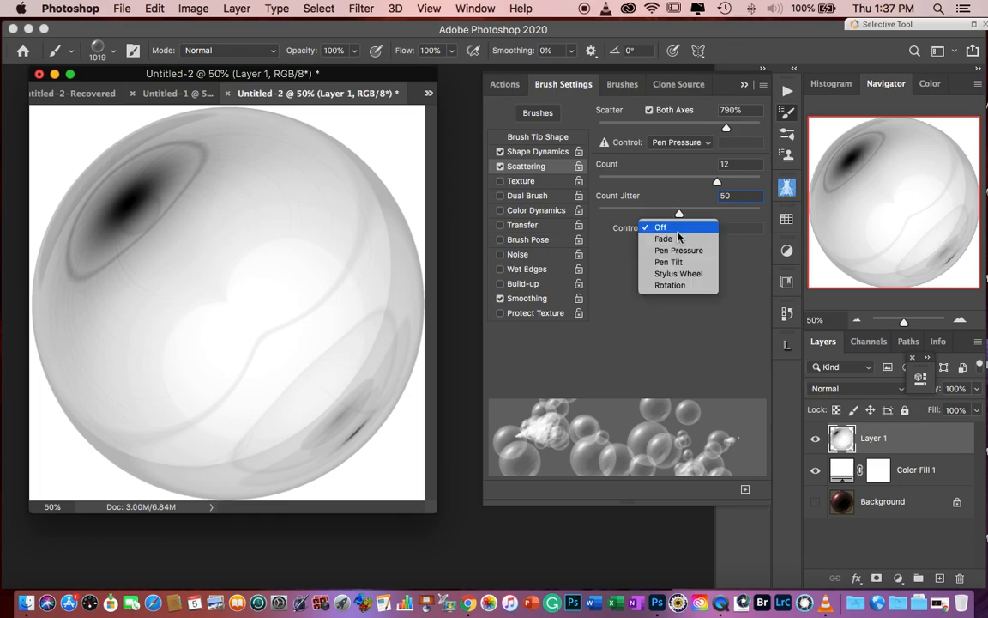
{"action": "left_click", "coordinate": [678, 250]}
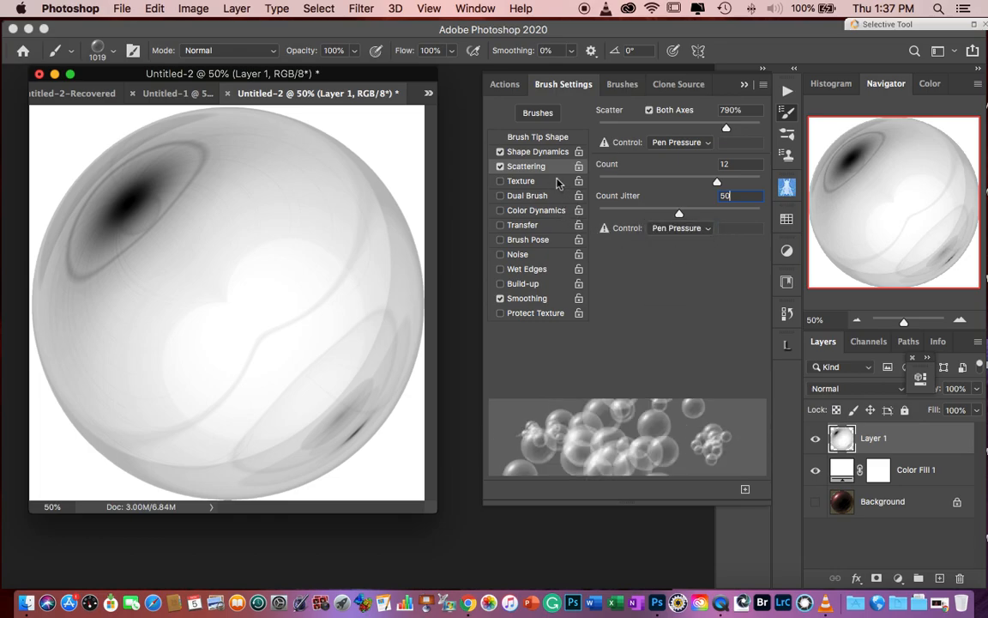
- Enable Transfer for the brush, with the opacity jitter control Off and the flow jitter control on Pen Pressure
{"action": "left_click", "coordinate": [517, 228]}
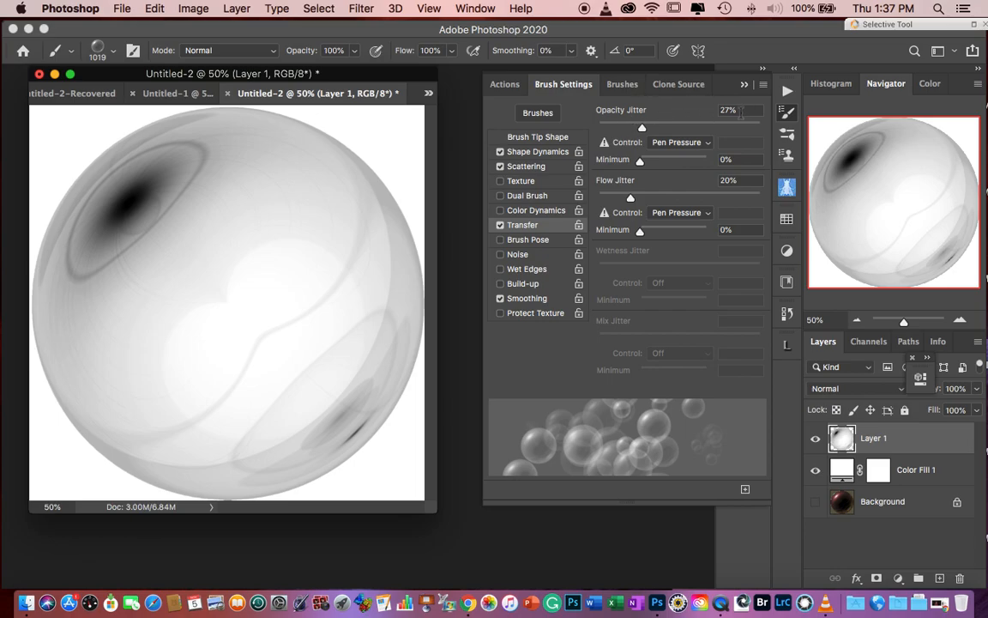
{"action": "left_click", "coordinate": [742, 112]}
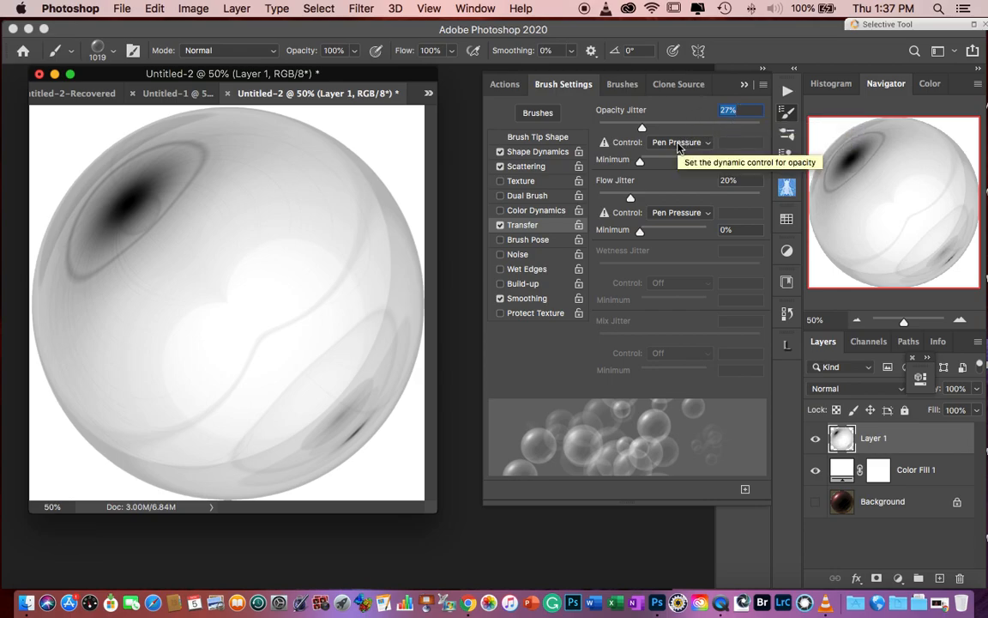
{"action": "left_click", "coordinate": [677, 142]}
{"action": "left_click", "coordinate": [657, 115]}
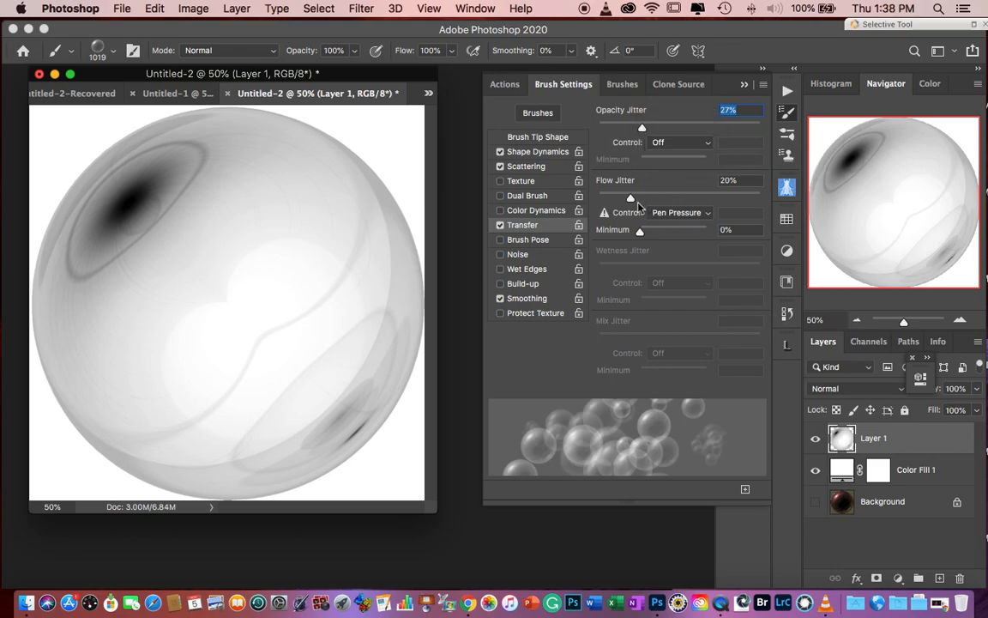
{"action": "left_click_drag", "start_coordinate": [739, 182], "coordinate": [704, 180]}
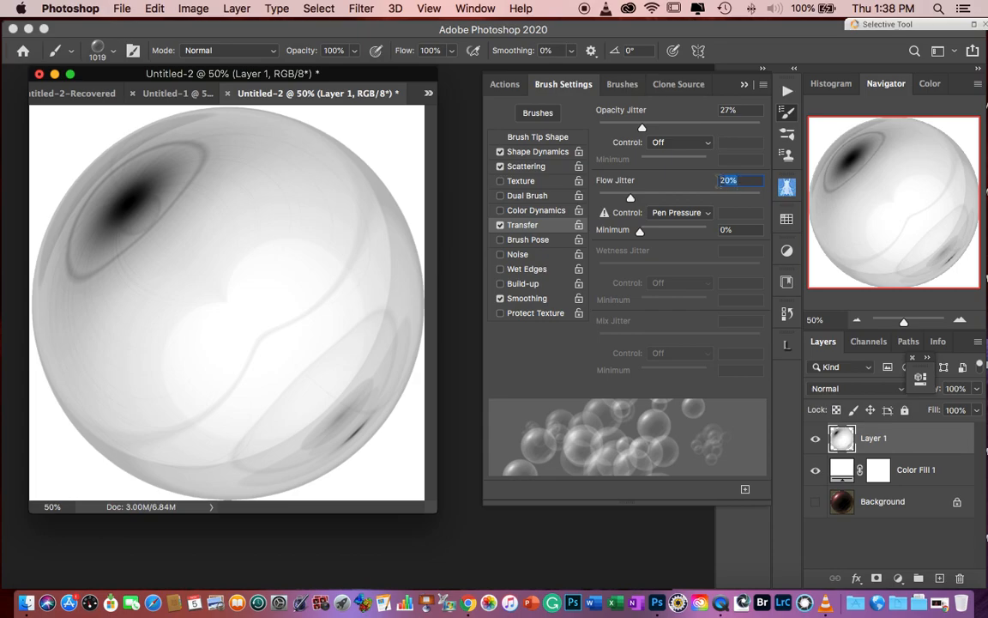
{"action": "left_click", "coordinate": [675, 212]}
{"action": "left_click", "coordinate": [674, 216]}
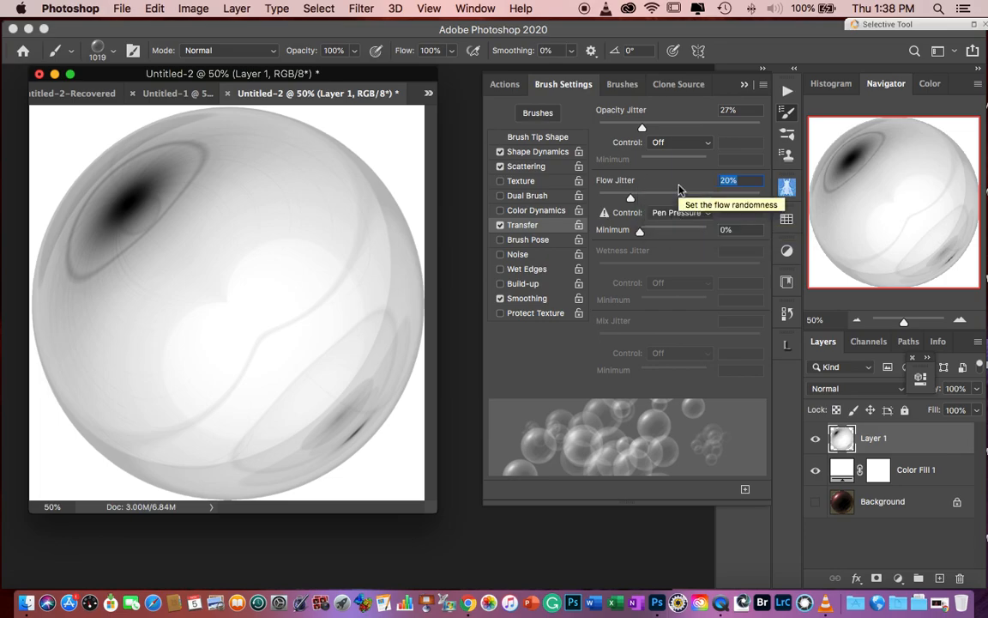
- Save the current brush as a new preset named "bubble brush" with tool settings included, without capturing brush size or color
{"action": "left_click", "coordinate": [763, 85]}
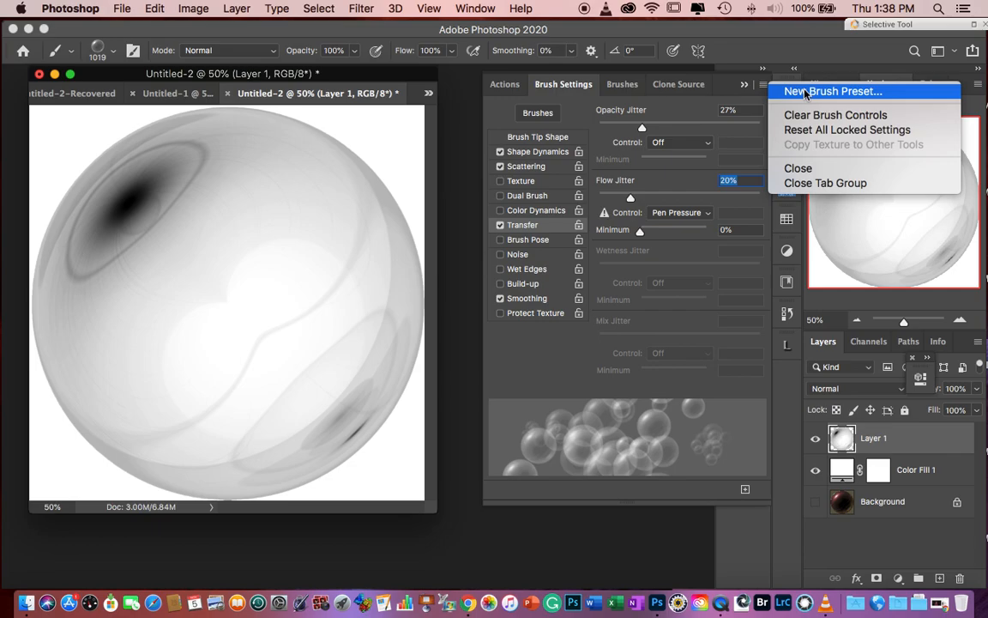
{"action": "left_click", "coordinate": [805, 93]}
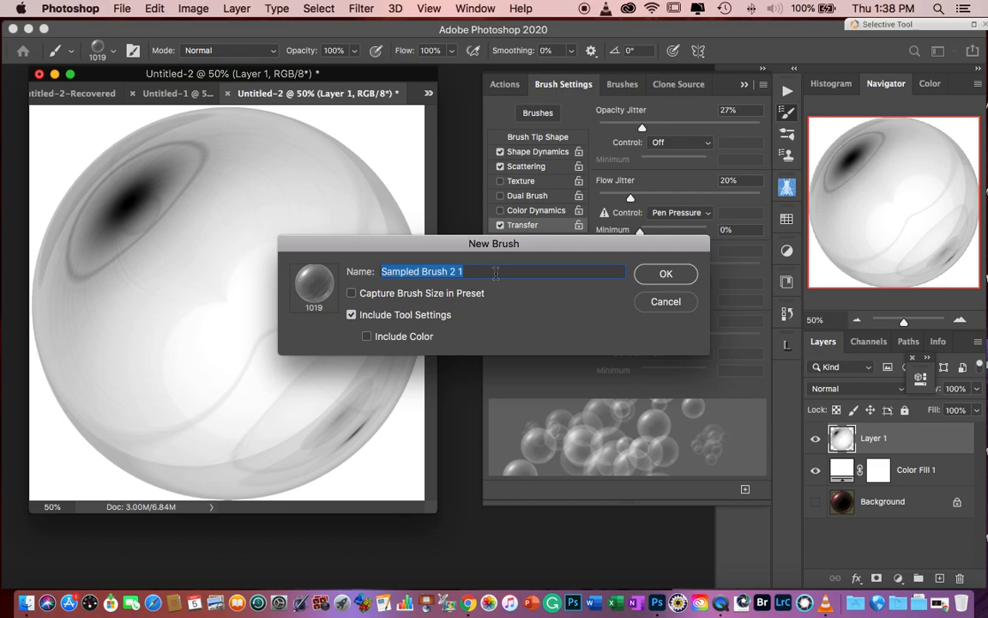
{"action": "type", "text": "bubble brush"}
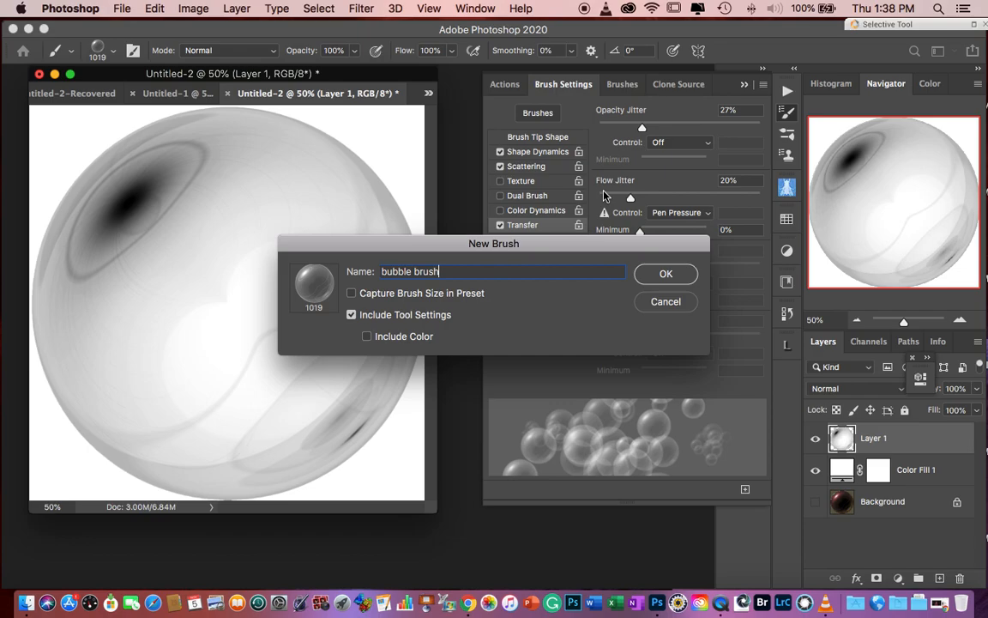
{"action": "left_click", "coordinate": [665, 276]}
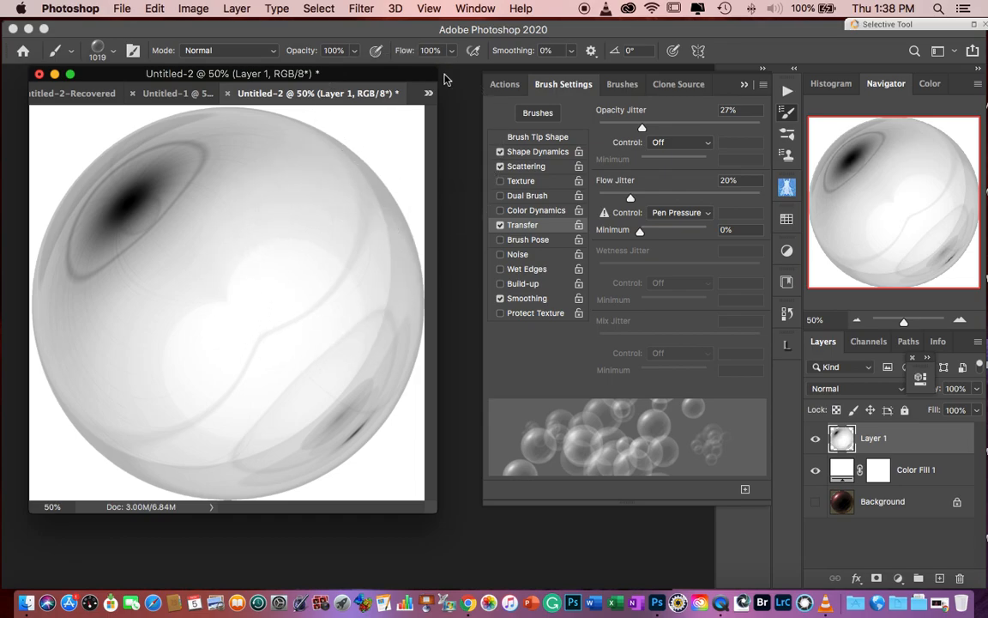
- Switch to the blank Untitled-1 document, collapse the brush settings, and reduce the brush size to 212 px
{"action": "left_click", "coordinate": [172, 94]}
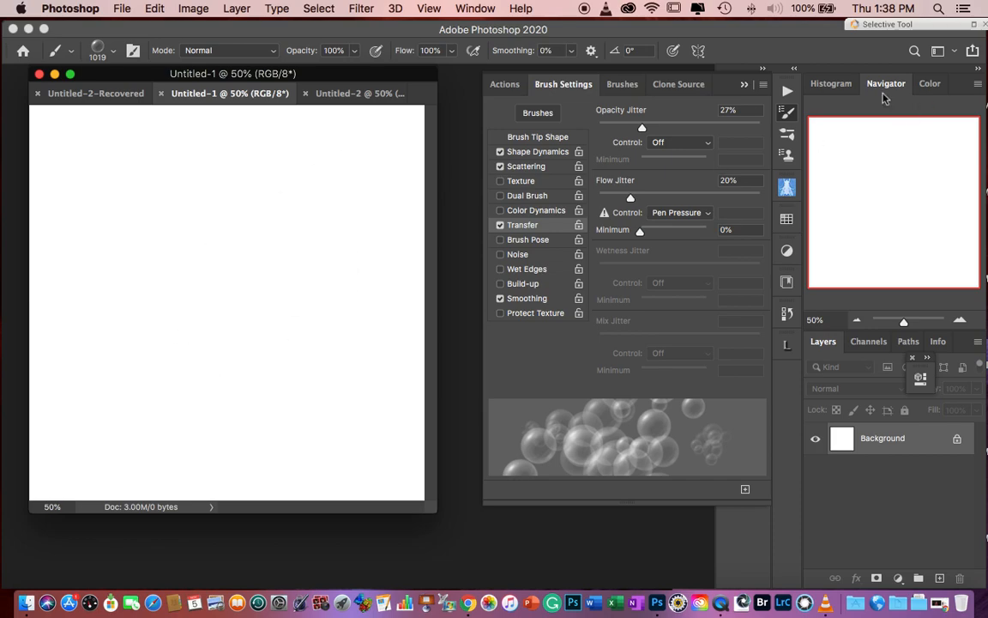
{"action": "left_click", "coordinate": [744, 84]}
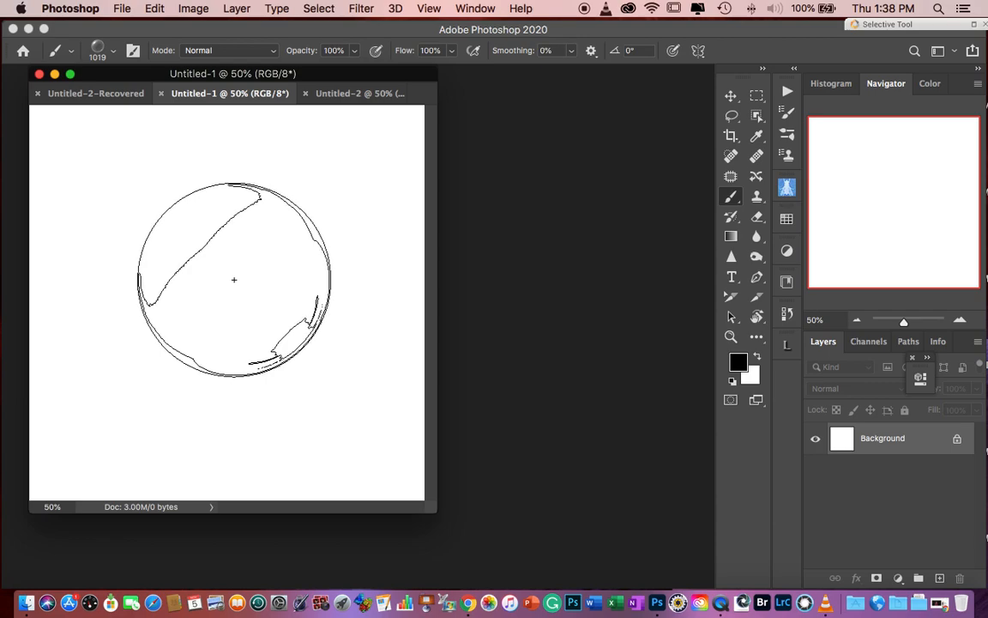
{"action": "mouse_move", "coordinate": [247, 278]}
{"action": "left_mouse_down", "text": "ctrl+alt"}
{"action": "mouse_move", "coordinate": [92, 291]}
{"action": "mouse_move", "coordinate": [88, 282]}
{"action": "left_mouse_up", "text": "ctrl+alt"}
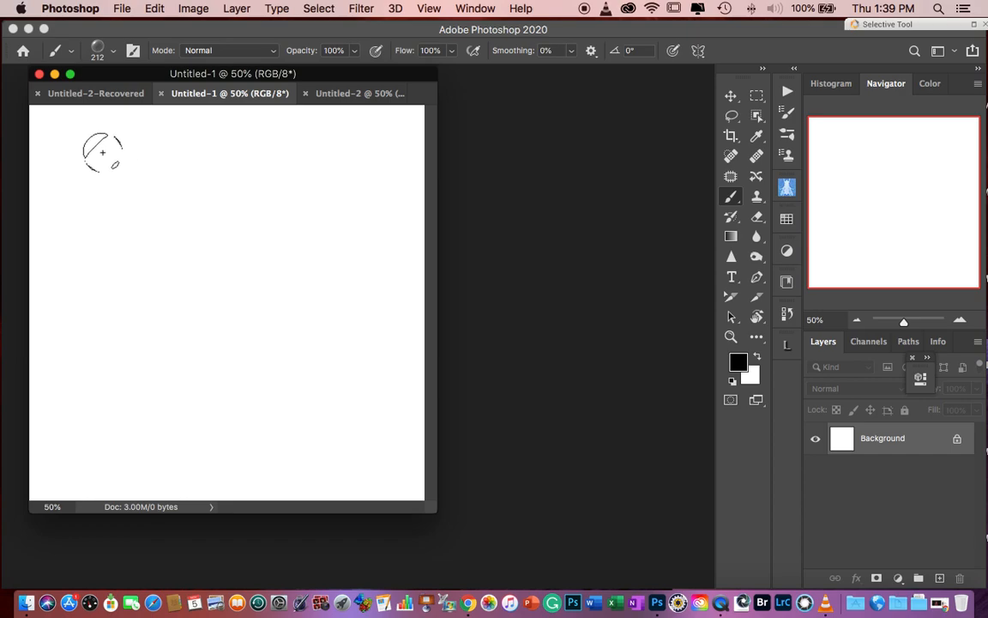
- Paint black test bubbles across the white canvas and undo the strokes
{"action": "mouse_move", "coordinate": [69, 153]}
{"action": "left_mouse_down"}
{"action": "mouse_move", "coordinate": [137, 205]}
{"action": "mouse_move", "coordinate": [215, 210]}
{"action": "mouse_move", "coordinate": [295, 289]}
{"action": "mouse_move", "coordinate": [379, 326]}
{"action": "mouse_move", "coordinate": [294, 375]}
{"action": "mouse_move", "coordinate": [165, 409]}
{"action": "mouse_move", "coordinate": [279, 257]}
{"action": "left_mouse_up"}
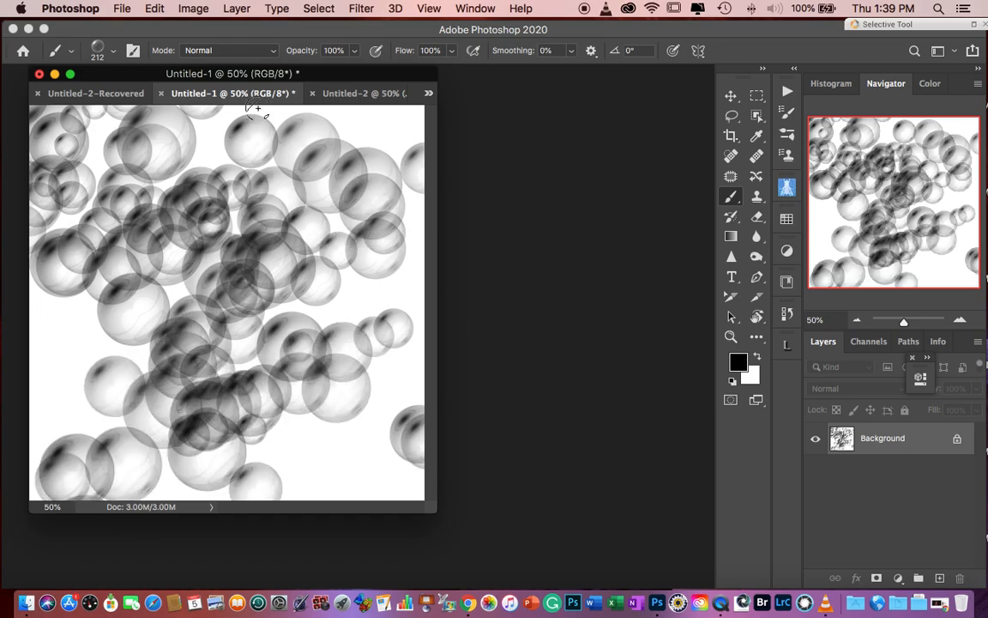
{"action": "key", "text": "super+z"}
{"action": "key", "text": "super+z"}
{"action": "key", "text": "super+z"}
{"action": "key", "text": "super+z"}
{"action": "key", "text": "super+z"}
{"action": "key", "text": "super+z"}
{"action": "key", "text": "super+z"}
{"action": "key", "text": "super+z"}
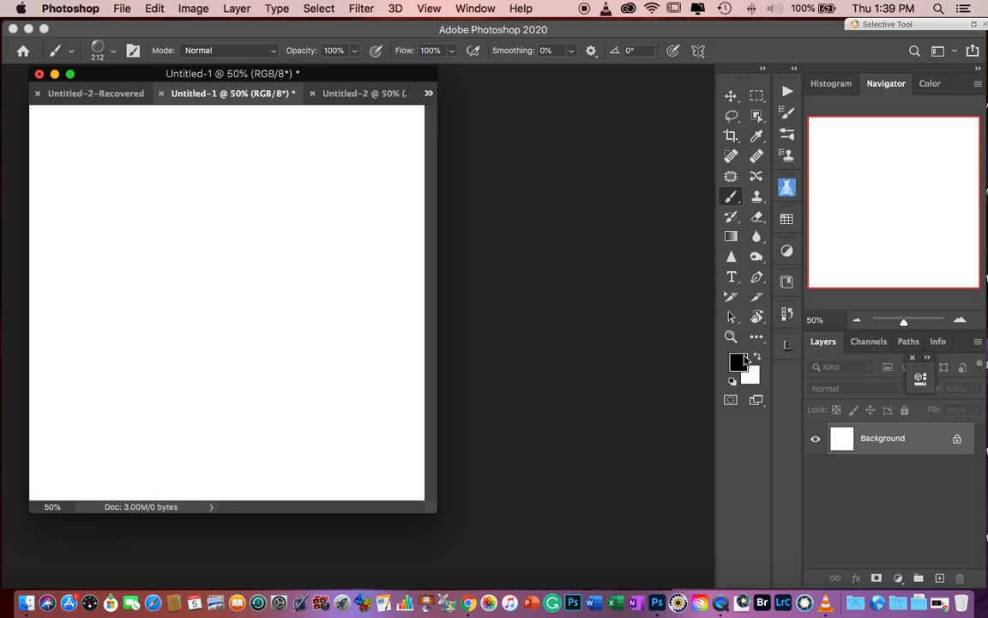
- Fill the Background layer with black and make white the foreground color
{"action": "key", "text": "alt+BackSpace"}
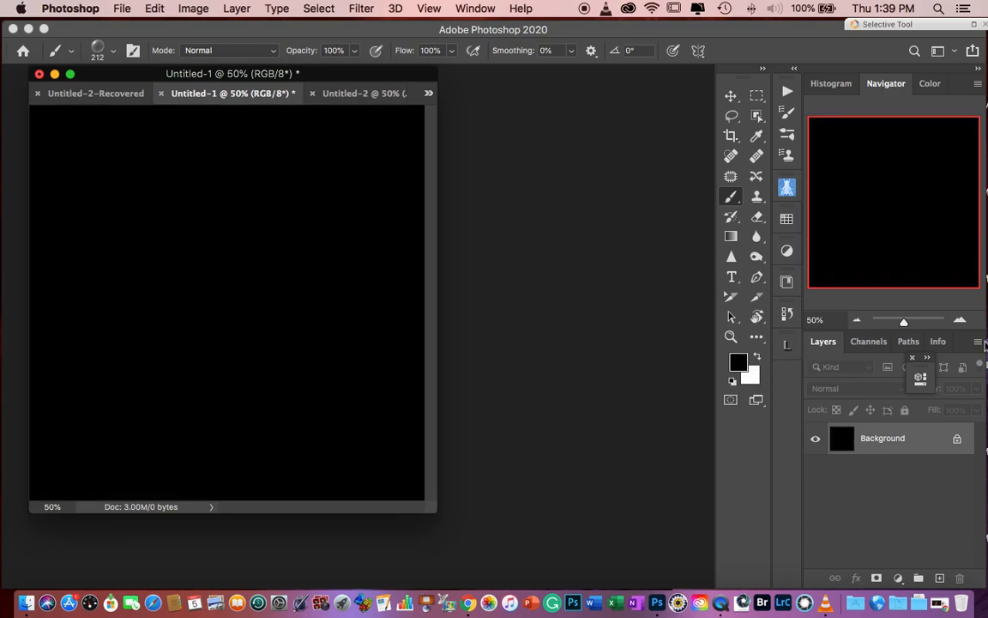
{"action": "left_click", "coordinate": [758, 357]}
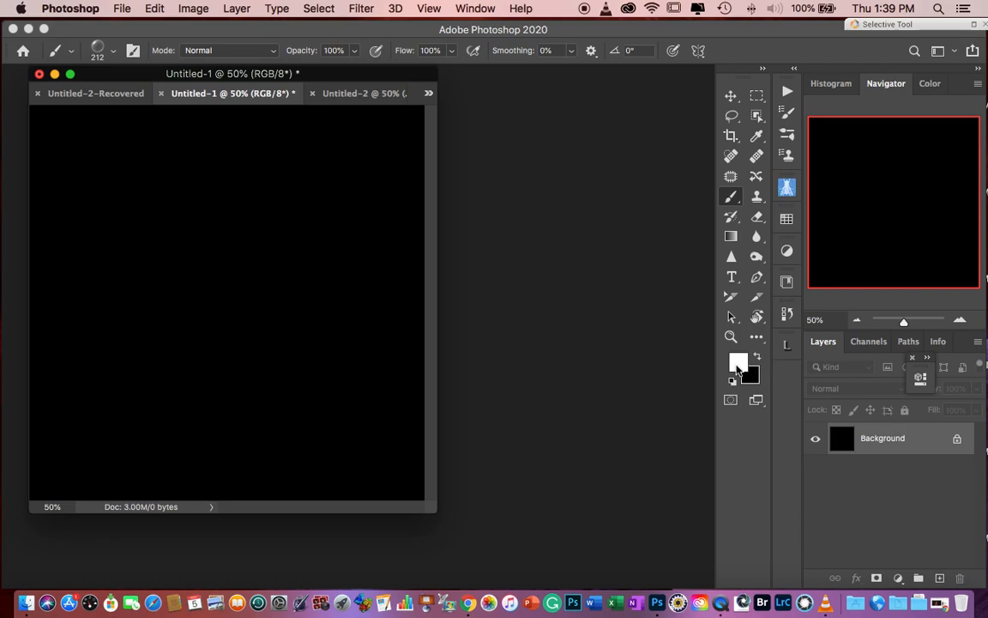
{"action": "left_click", "coordinate": [739, 363]}
{"action": "left_click", "coordinate": [935, 331]}
- Paint overlapping white bubbles across the black canvas at varying brush sizes, going down to 99 px
{"action": "left_click_drag", "start_coordinate": [131, 181], "coordinate": [144, 182]}
{"action": "mouse_move", "coordinate": [92, 162]}
{"action": "left_mouse_down"}
{"action": "mouse_move", "coordinate": [214, 210]}
{"action": "mouse_move", "coordinate": [211, 259]}
{"action": "mouse_move", "coordinate": [189, 290]}
{"action": "mouse_move", "coordinate": [238, 327]}
{"action": "mouse_move", "coordinate": [266, 402]}
{"action": "mouse_move", "coordinate": [331, 438]}
{"action": "mouse_move", "coordinate": [365, 472]}
{"action": "mouse_move", "coordinate": [282, 275]}
{"action": "left_mouse_up"}
{"action": "left_click_drag", "start_coordinate": [251, 240], "coordinate": [217, 254]}
{"action": "mouse_move", "coordinate": [128, 147]}
{"action": "left_mouse_down"}
{"action": "mouse_move", "coordinate": [142, 153]}
{"action": "mouse_move", "coordinate": [115, 210]}
{"action": "mouse_move", "coordinate": [176, 292]}
{"action": "mouse_move", "coordinate": [275, 390]}
{"action": "mouse_move", "coordinate": [351, 384]}
{"action": "mouse_move", "coordinate": [352, 171]}
{"action": "mouse_move", "coordinate": [214, 129]}
{"action": "mouse_move", "coordinate": [60, 112]}
{"action": "mouse_move", "coordinate": [123, 211]}
{"action": "mouse_move", "coordinate": [51, 394]}
{"action": "mouse_move", "coordinate": [240, 437]}
{"action": "left_mouse_up"}
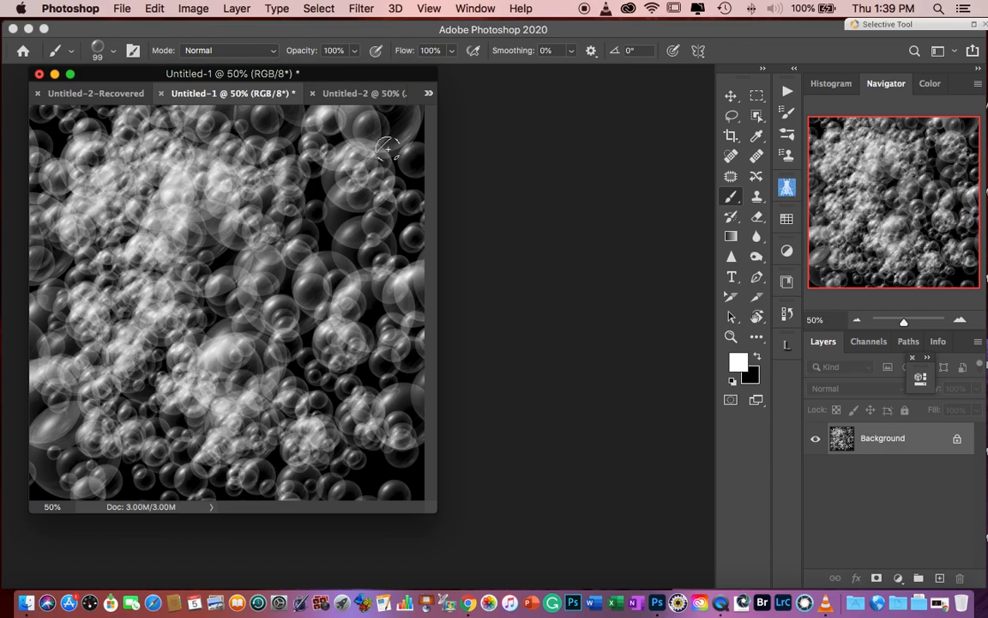